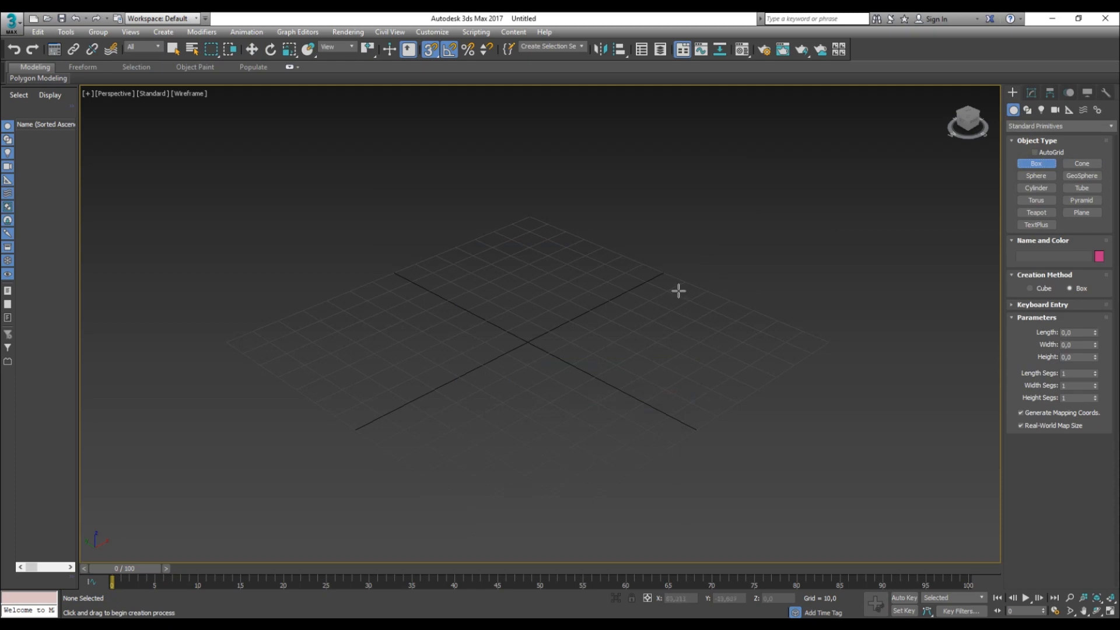
- Draw a flat box about 27.7 by 32.6 near the grid centre and display the view in Default Shading
drag(495, 334, 613, 325)
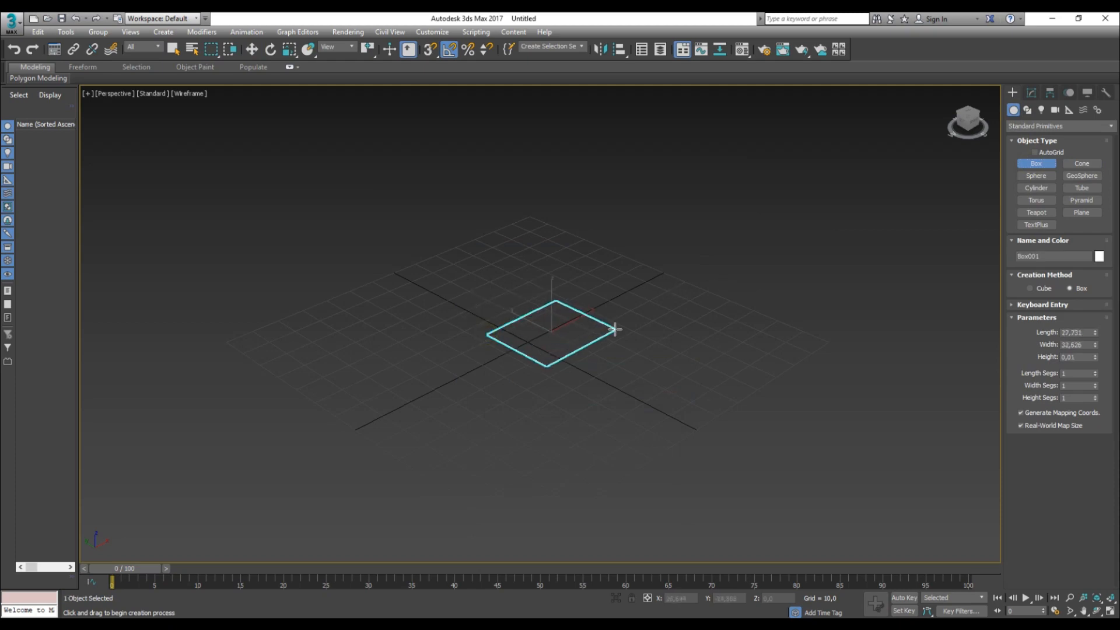
click(613, 327)
key(w)
click(1032, 92)
click(188, 93)
click(210, 104)
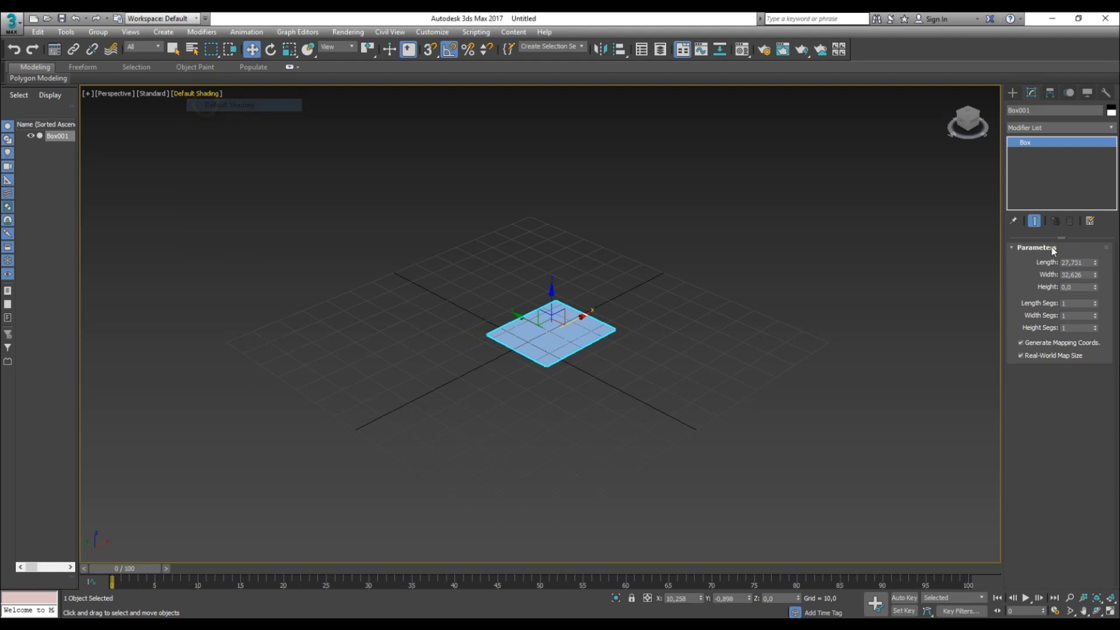
- Set the box's length and width to 30 and its height to 1,8
click(1084, 262)
text(30)
key(Return)
click(1075, 277)
text(2)
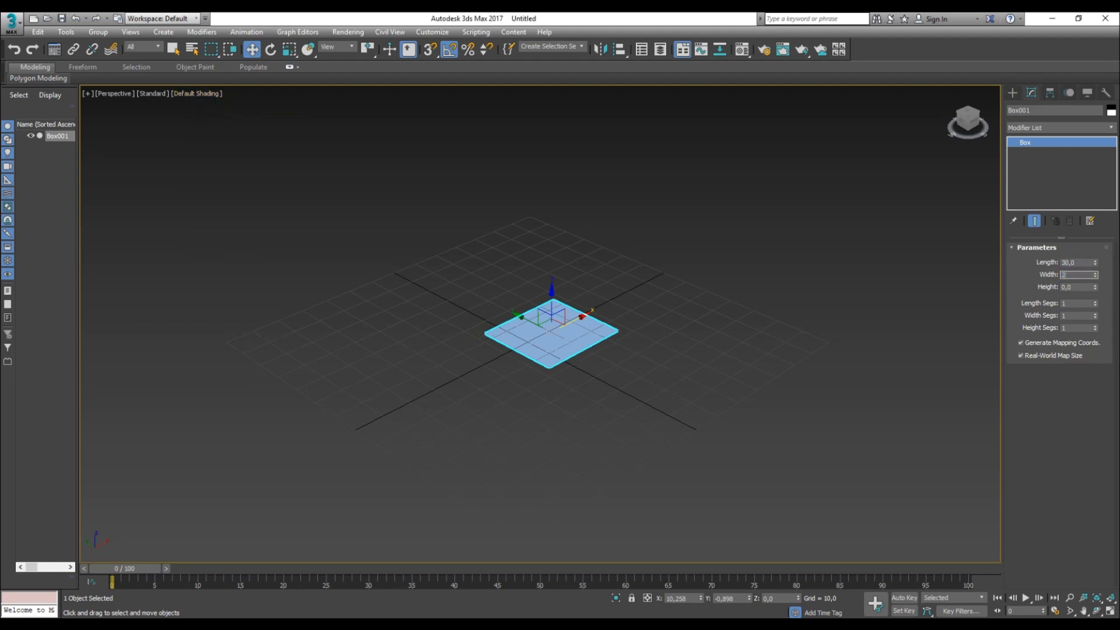
text(0)
key(Return)
click(1075, 288)
text(1,8)
key(Return)
scroll(562, 329, up, 3)
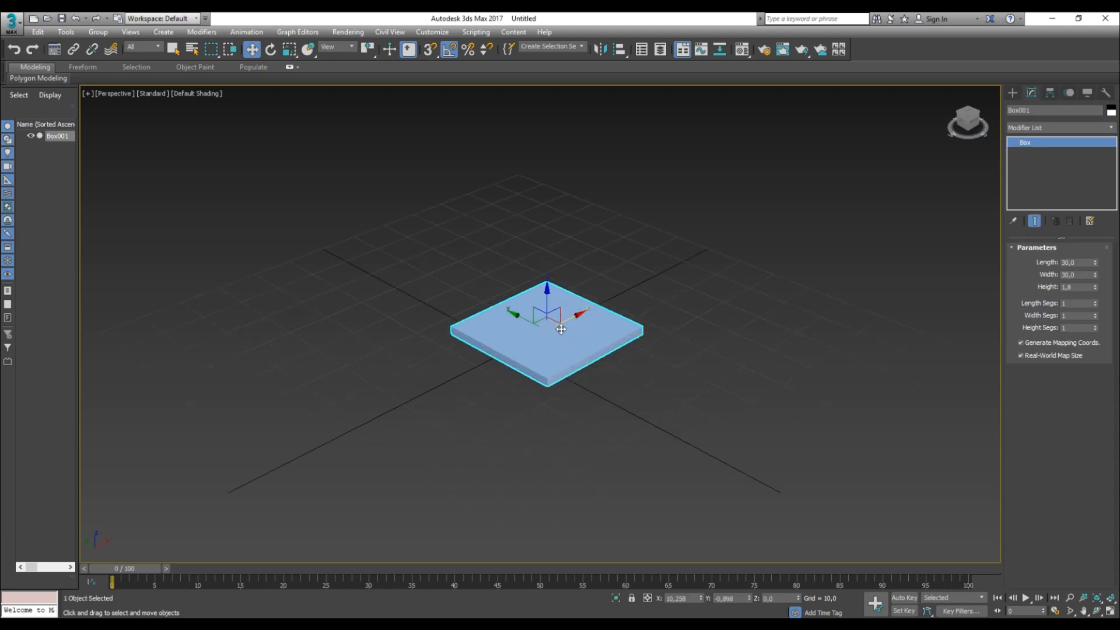
- Create an upright copy of the base board by rotating it 90° and move it to the base's rear edge
key(e)
drag(554, 299, 528, 259)
click(563, 368)
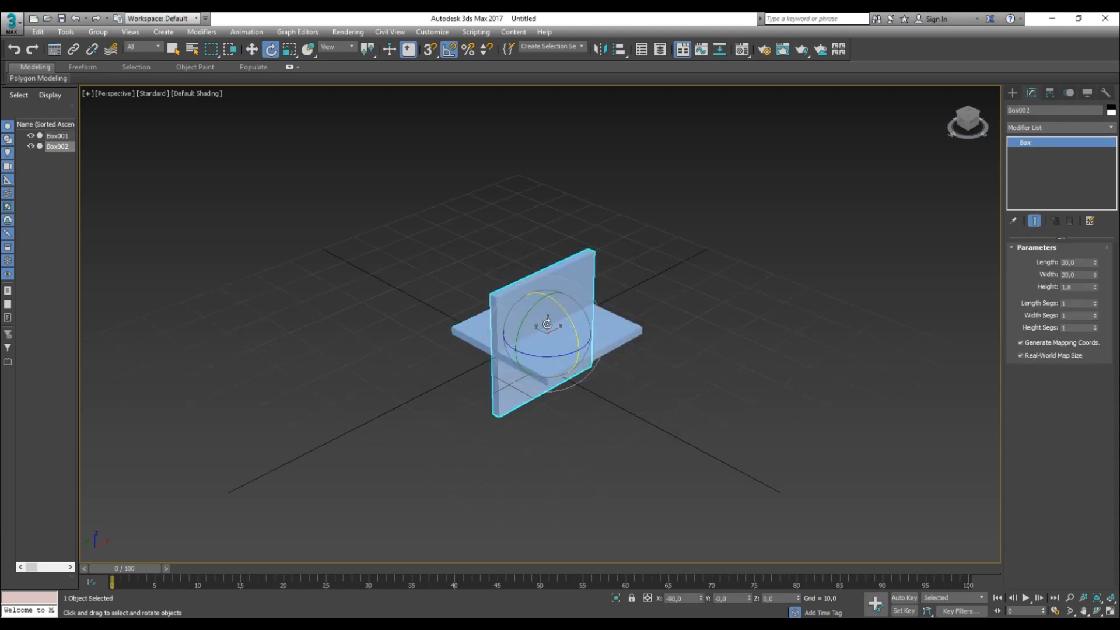
key(w)
drag(547, 317, 496, 238)
- Set the rear panel's length to 136 and align its bottom with the base's rear corner using vertex snap
click(1082, 262)
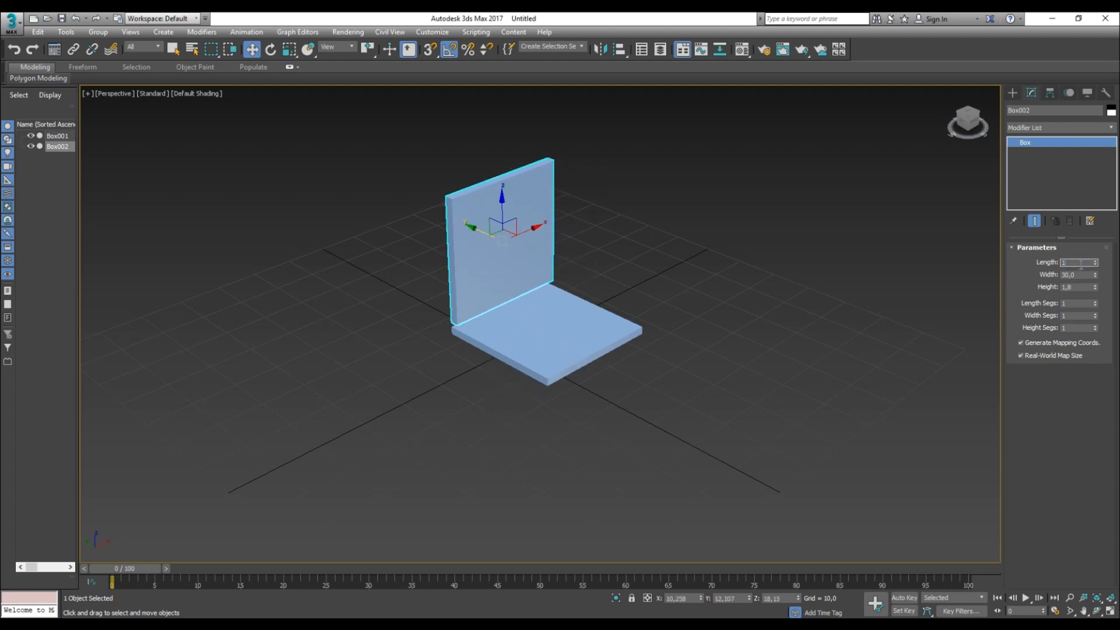
text(136)
key(Return)
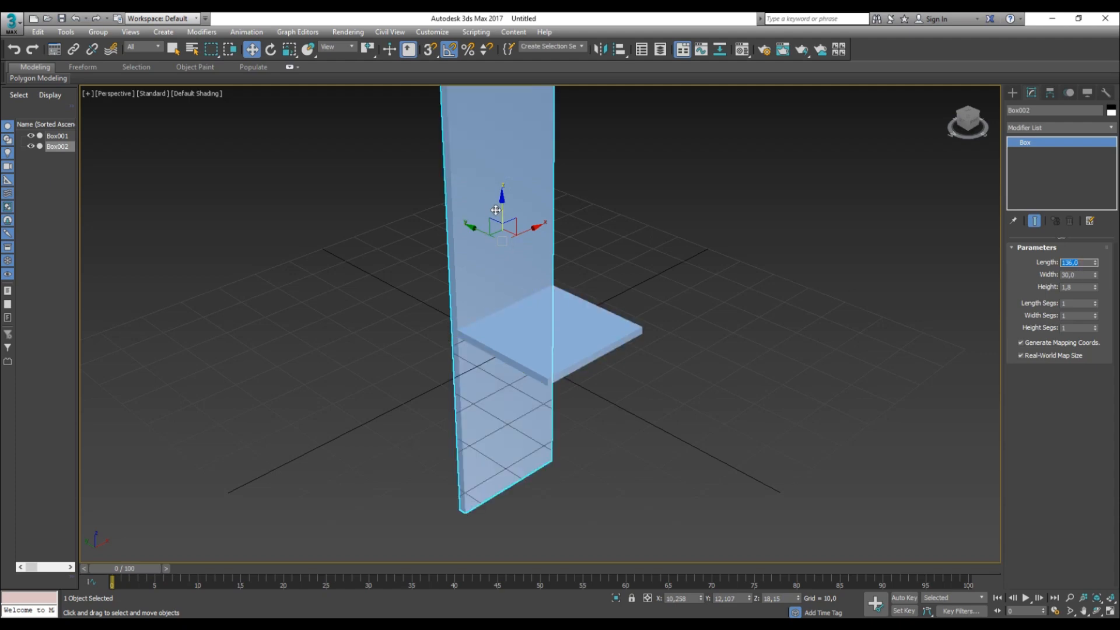
drag(499, 210, 519, 111)
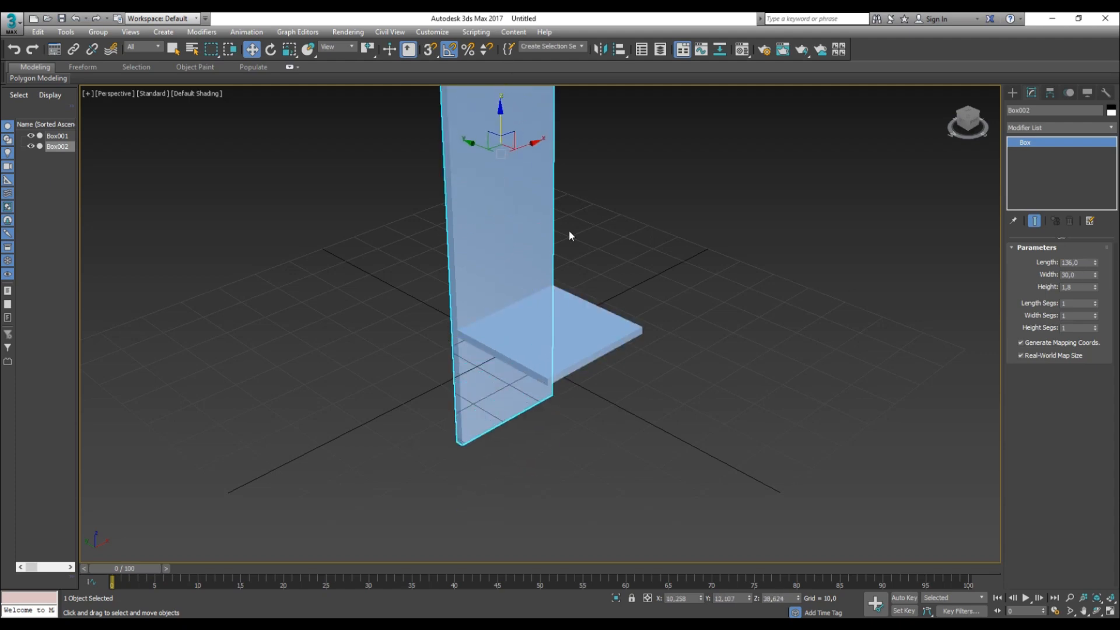
scroll(729, 318, down, 4)
mouse_move(638, 232)
mouse_down()
mouse_move(640, 186)
mouse_move(584, 148)
mouse_up()
scroll(607, 330, up, 4)
scroll(617, 191, down, 3)
scroll(581, 338, up, 4)
key(s)
drag(553, 369, 608, 399)
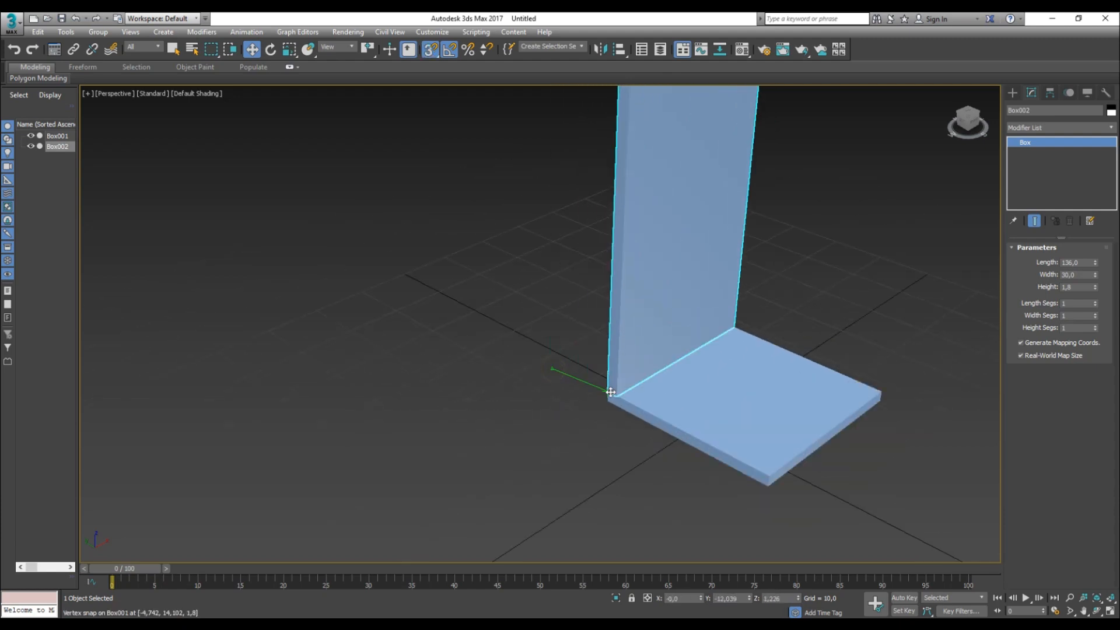
scroll(634, 353, down, 4)
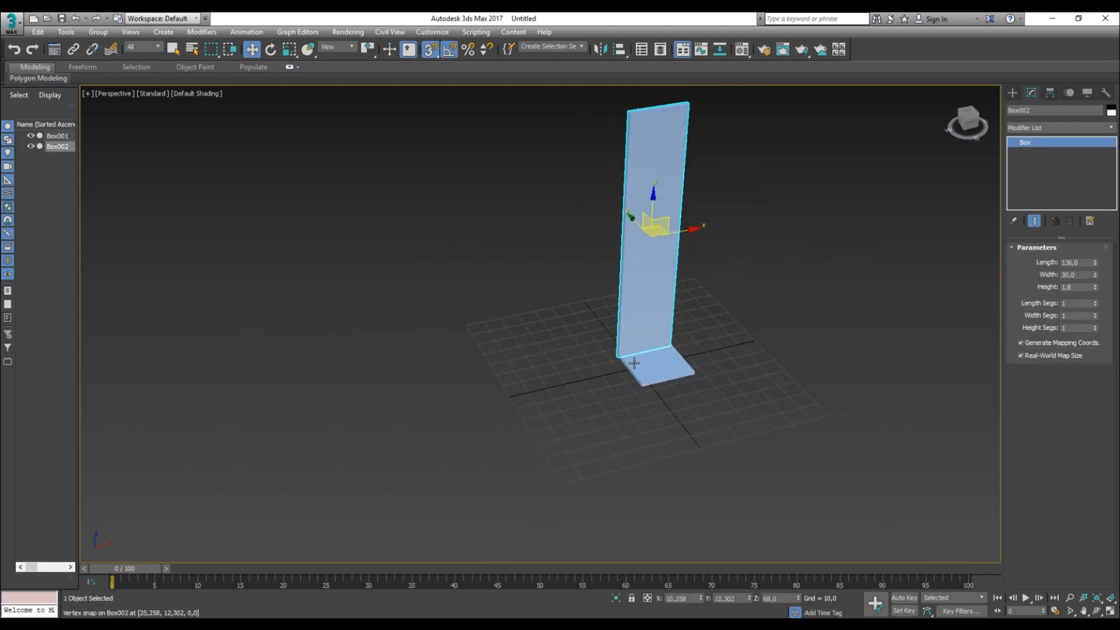
- Copy the rear panel rotated 90° about the vertical axis and move the copy out beside the base
key(e)
key(s)
drag(650, 259, 600, 266)
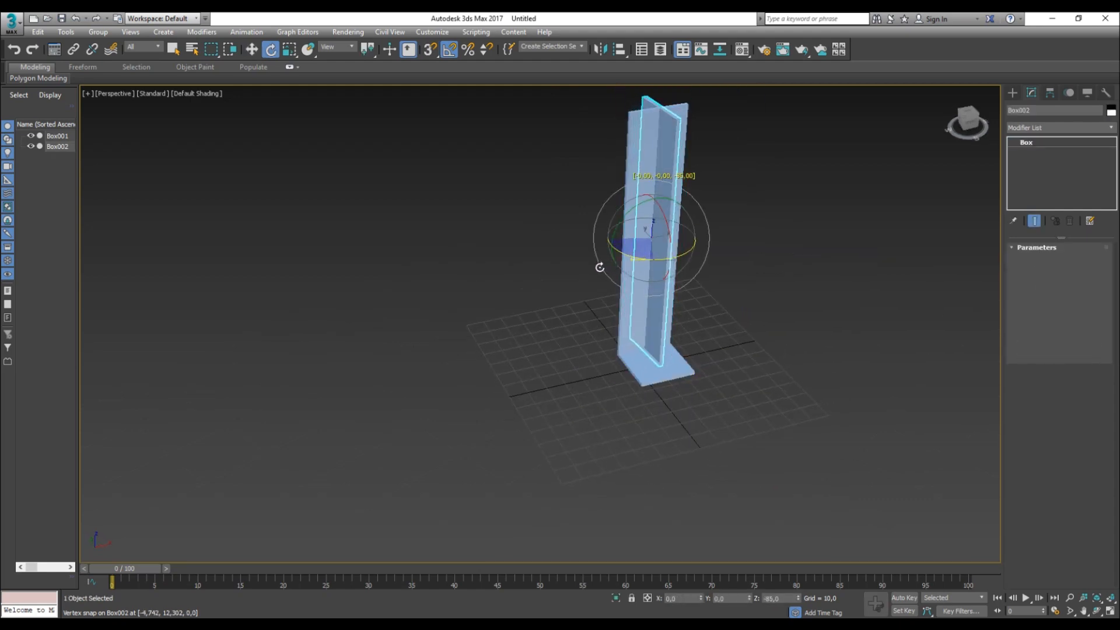
key(ctrl+v)
click(572, 367)
key(w)
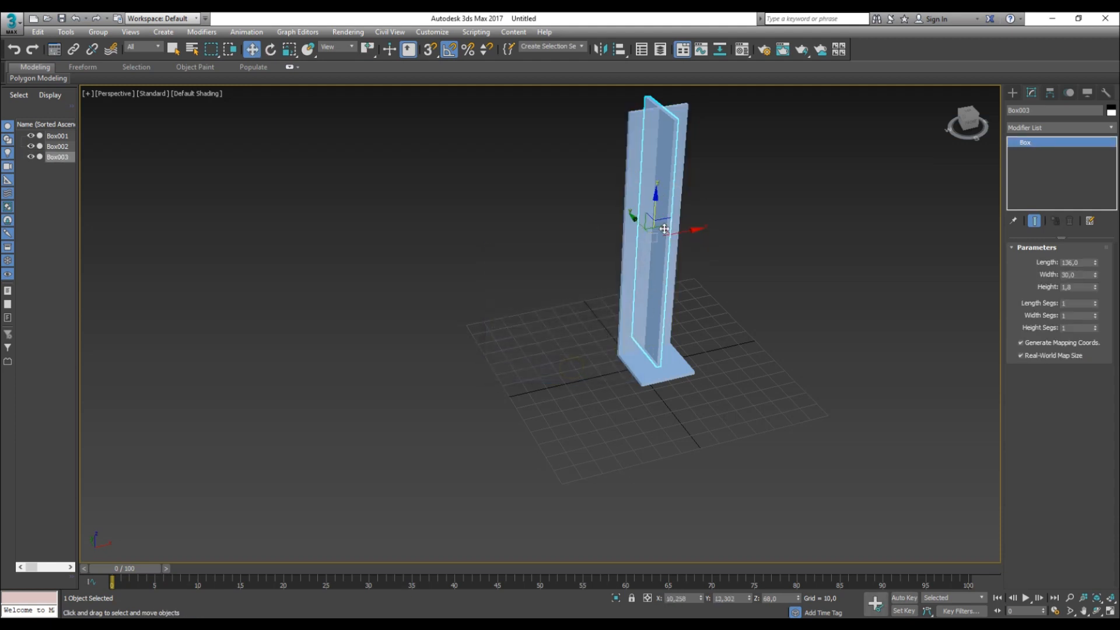
mouse_move(659, 227)
mouse_down()
mouse_move(766, 224)
mouse_move(732, 228)
mouse_up()
- Snap the side panel's bottom corner to the matching front corner of the base board
alt+middle_drag(754, 275, 668, 286)
scroll(676, 340, up, 5)
key(s)
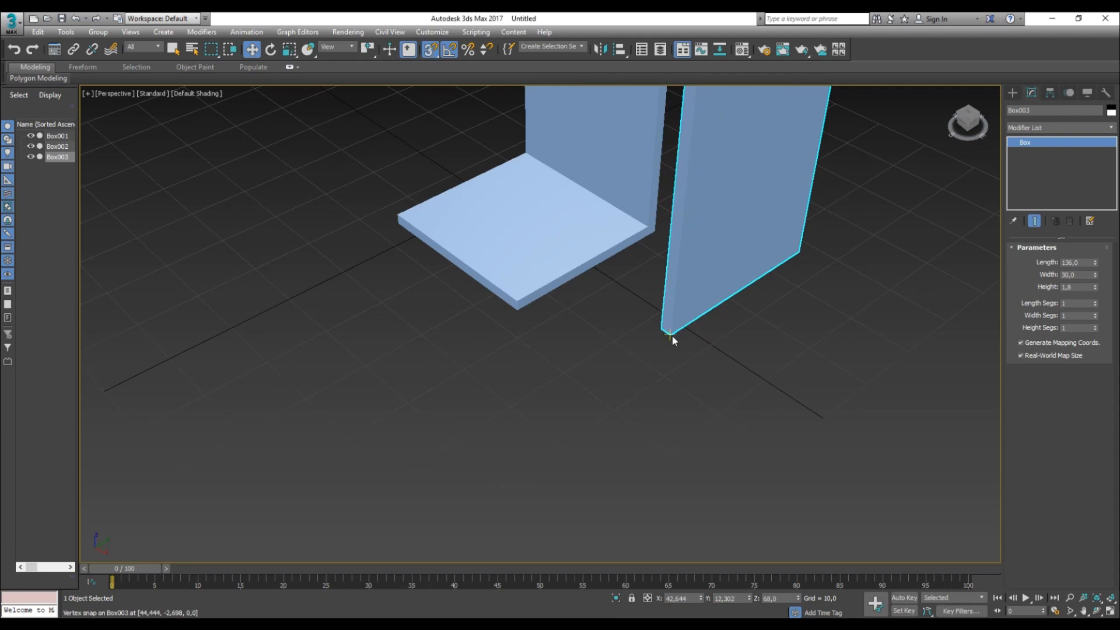
drag(655, 335, 517, 312)
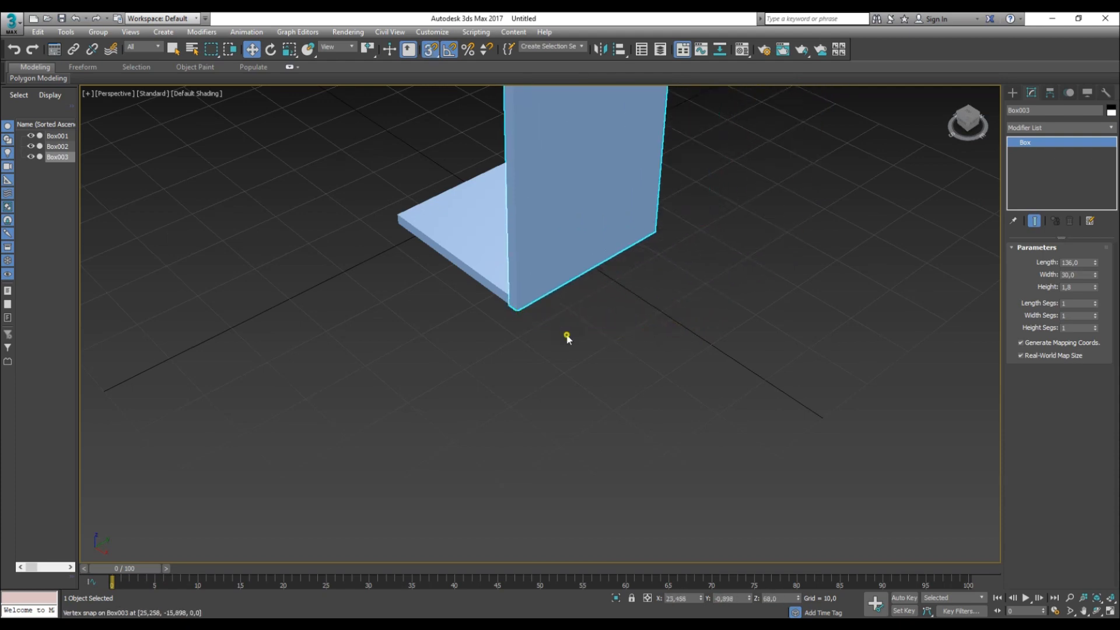
click(563, 336)
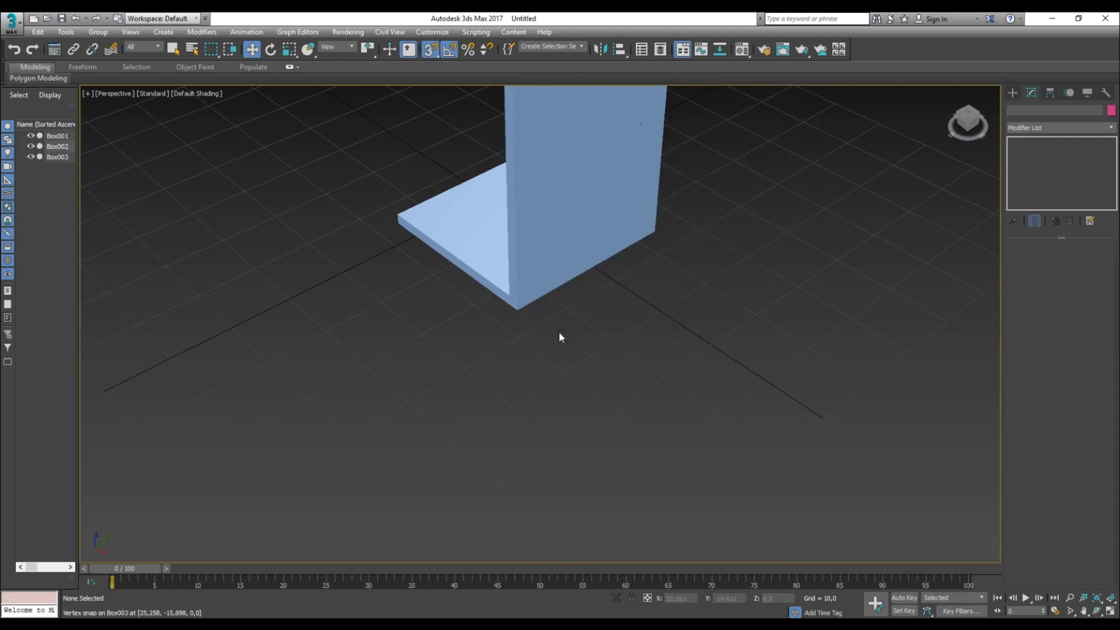
- Examine how the base, rear and side panels meet from different angles
click(568, 338)
click(558, 229)
middle_drag(558, 228, 587, 335)
scroll(484, 365, down, 3)
click(563, 387)
click(487, 316)
click(564, 345)
click(504, 325)
click(588, 336)
click(410, 321)
click(578, 325)
alt+middle_drag(595, 379, 502, 301)
click(518, 363)
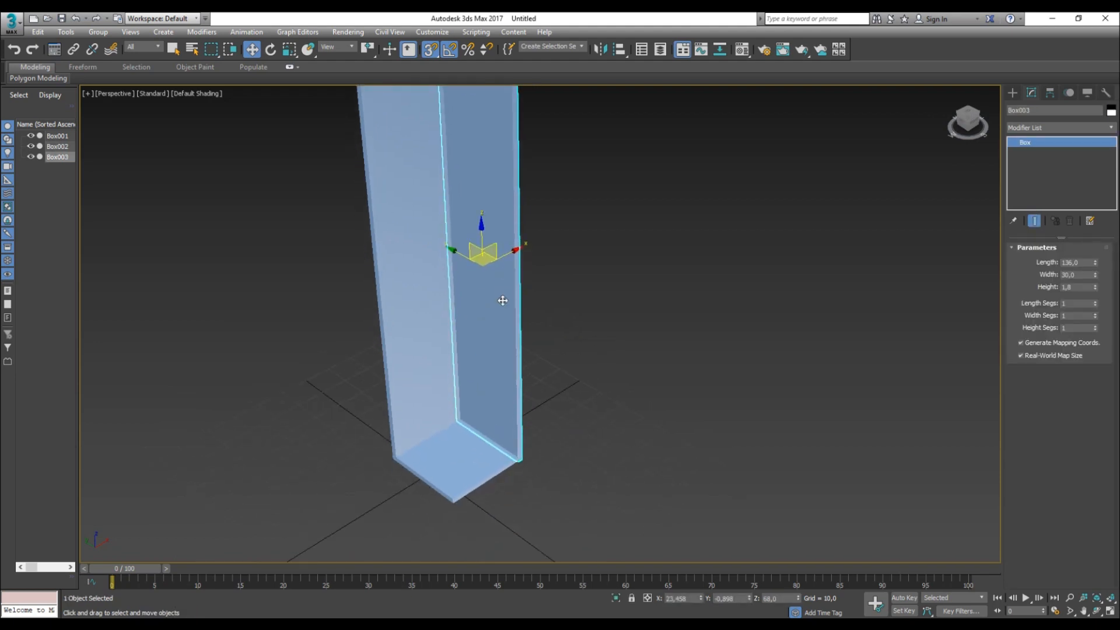
- Select the base board and show it in the Front view with Wireframe Override
click(473, 460)
key(f)
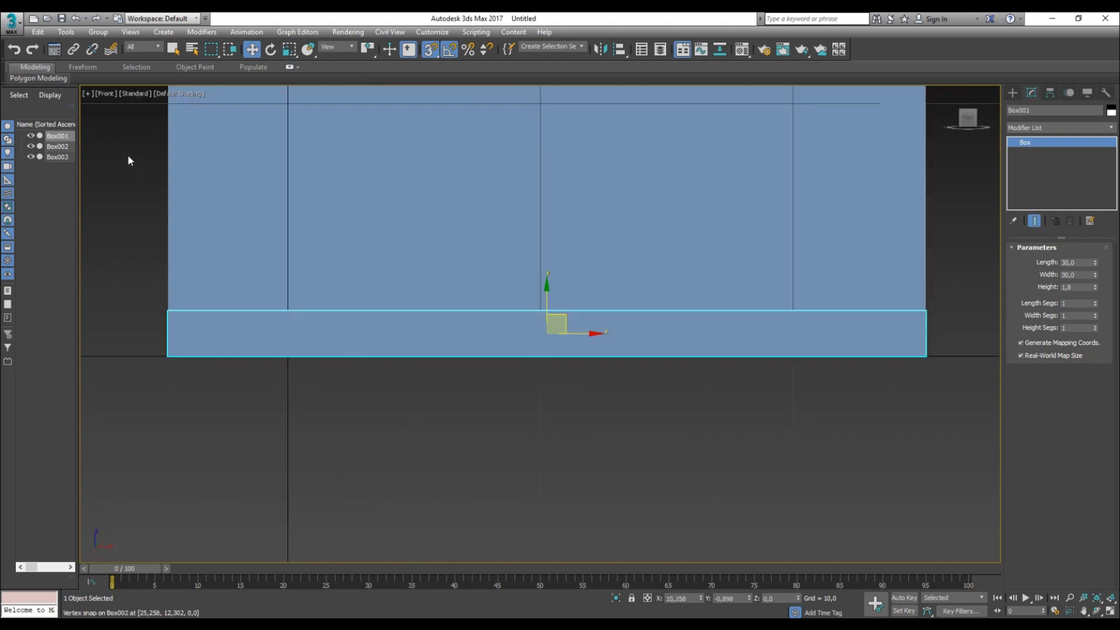
click(185, 93)
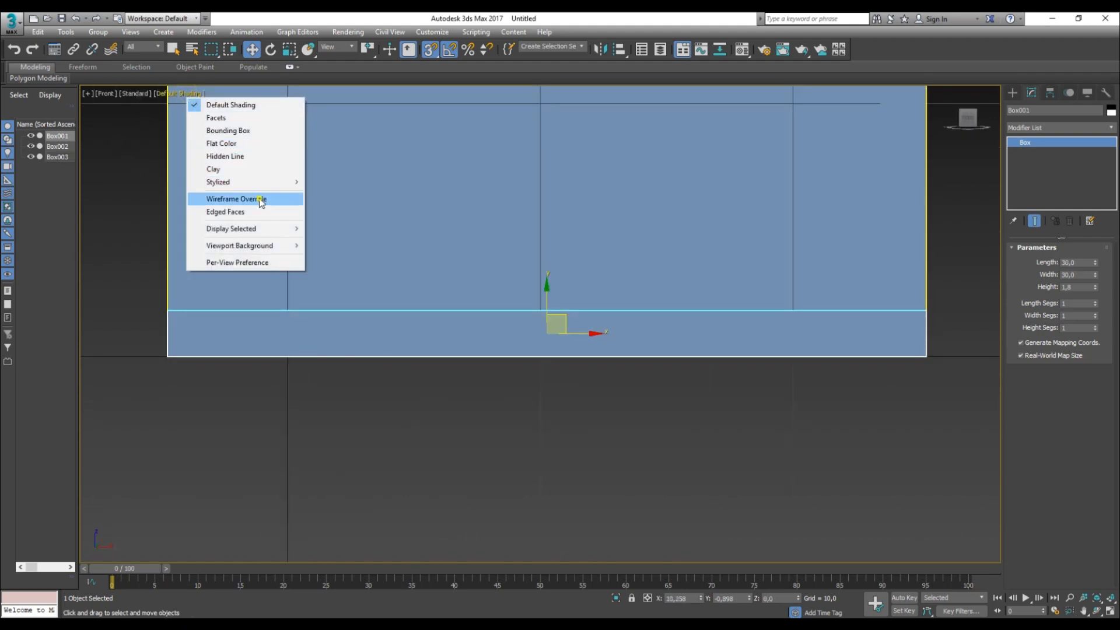
click(261, 200)
- Draw a flat spacer box about 27.7 by 7.5 beside the side panel, starting at the base board's top level
click(1013, 92)
click(1035, 164)
middle_drag(778, 258, 513, 357)
scroll(544, 388, down, 5)
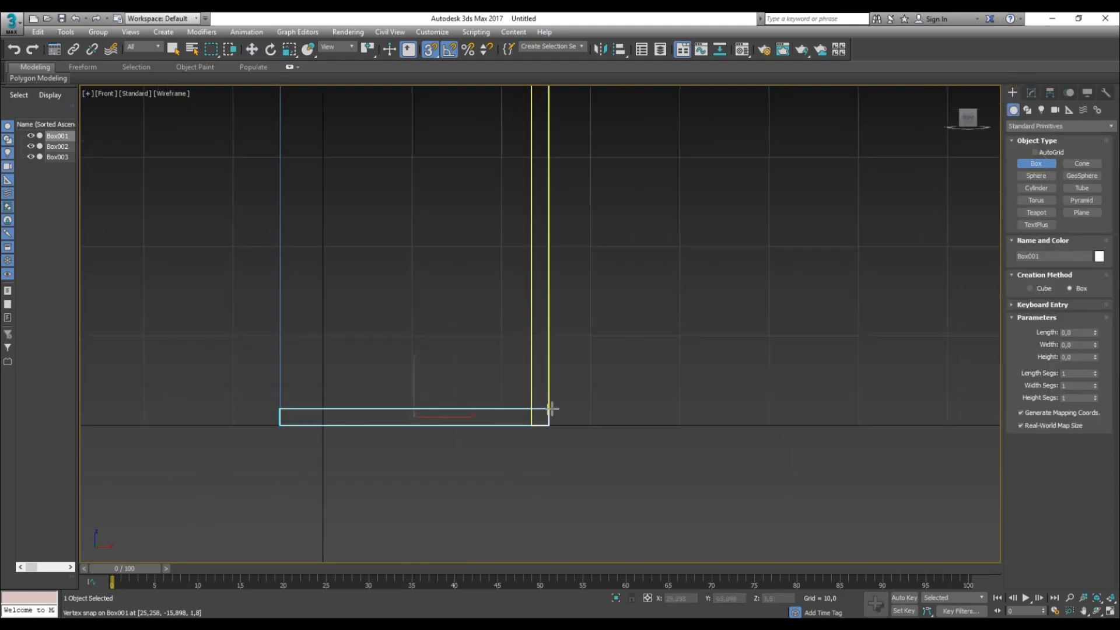
drag(550, 406, 615, 161)
click(615, 161)
key(w)
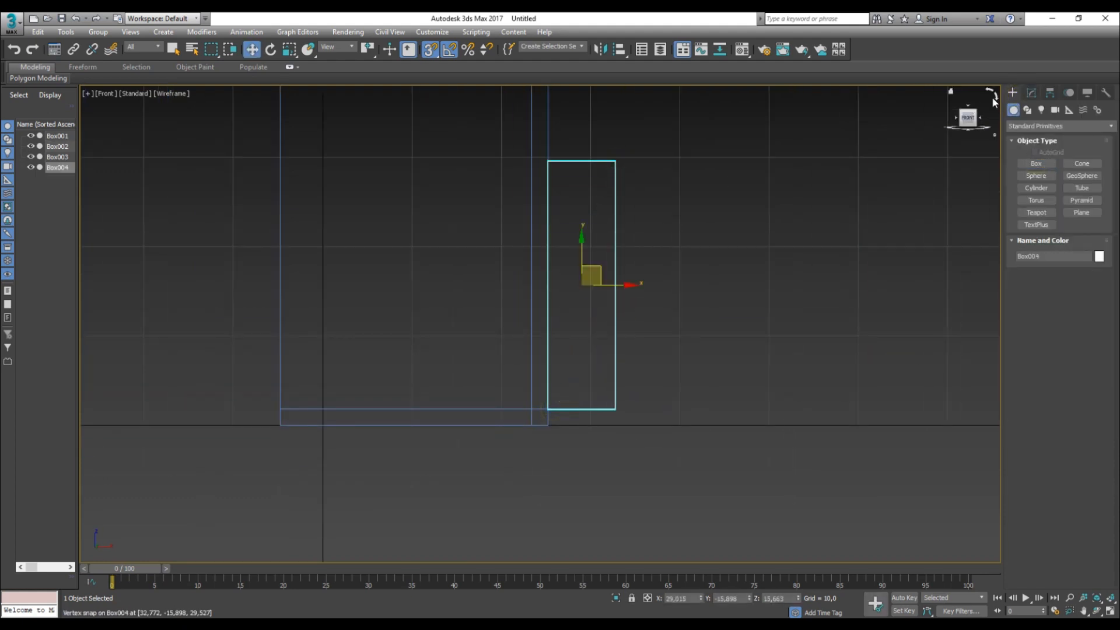
- Set the spacer box's length to 25 and lower it to the base board's top level
click(1031, 92)
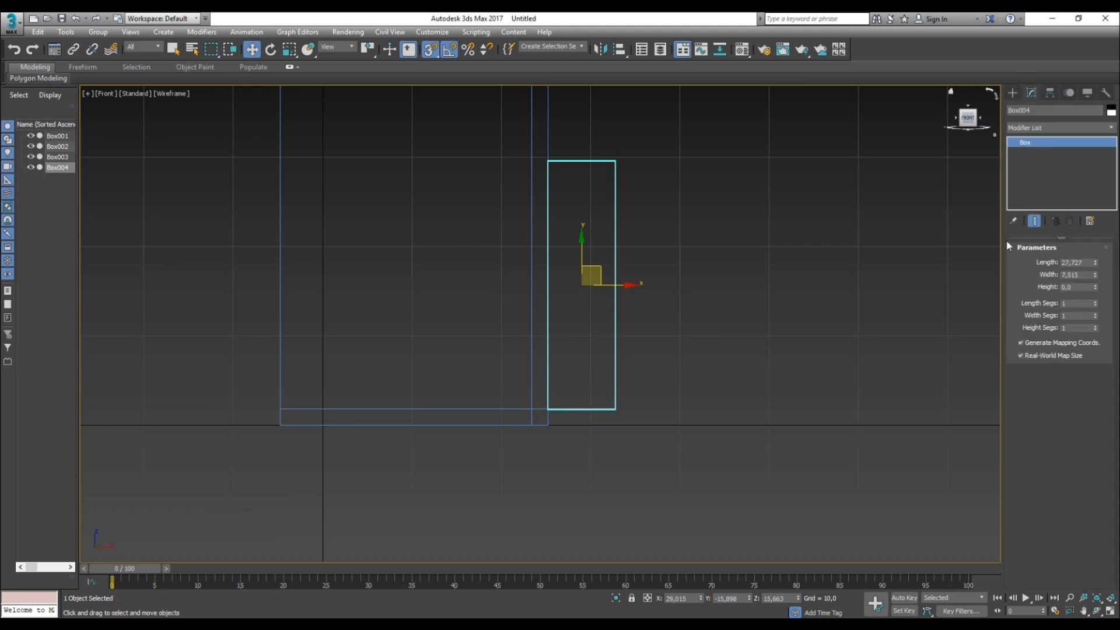
double_click(1087, 263)
text(25)
key(Return)
click(656, 299)
click(598, 275)
key(s)
drag(582, 257, 582, 269)
click(684, 325)
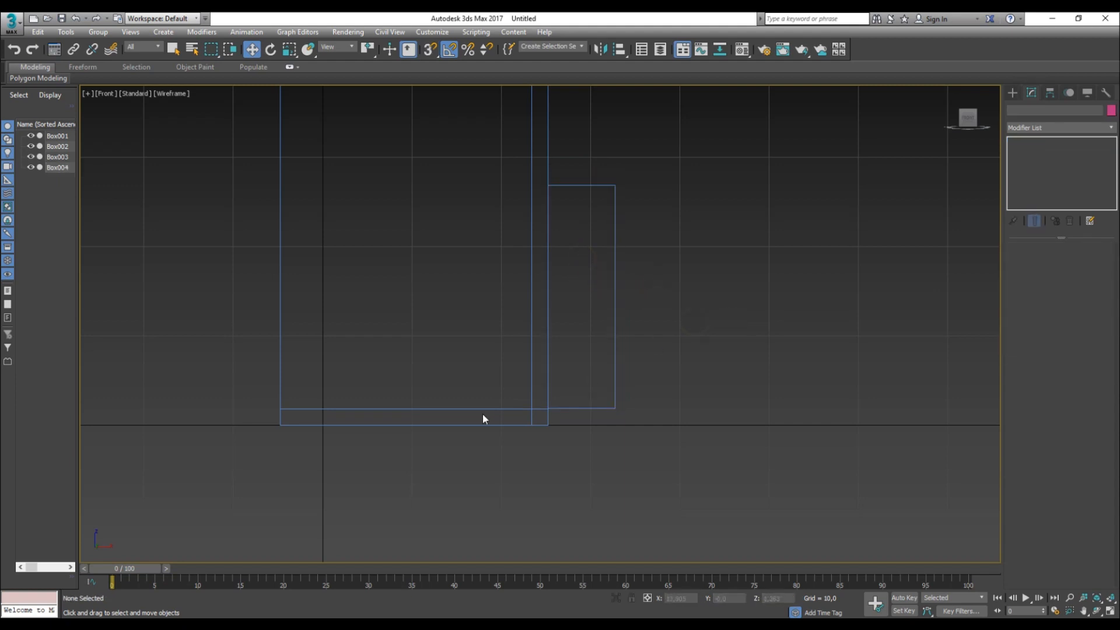
- Clone the base board upward to the top of the spacer box as 4 evenly spaced copies
click(480, 410)
scroll(481, 410, down, 3)
drag(433, 385, 467, 214)
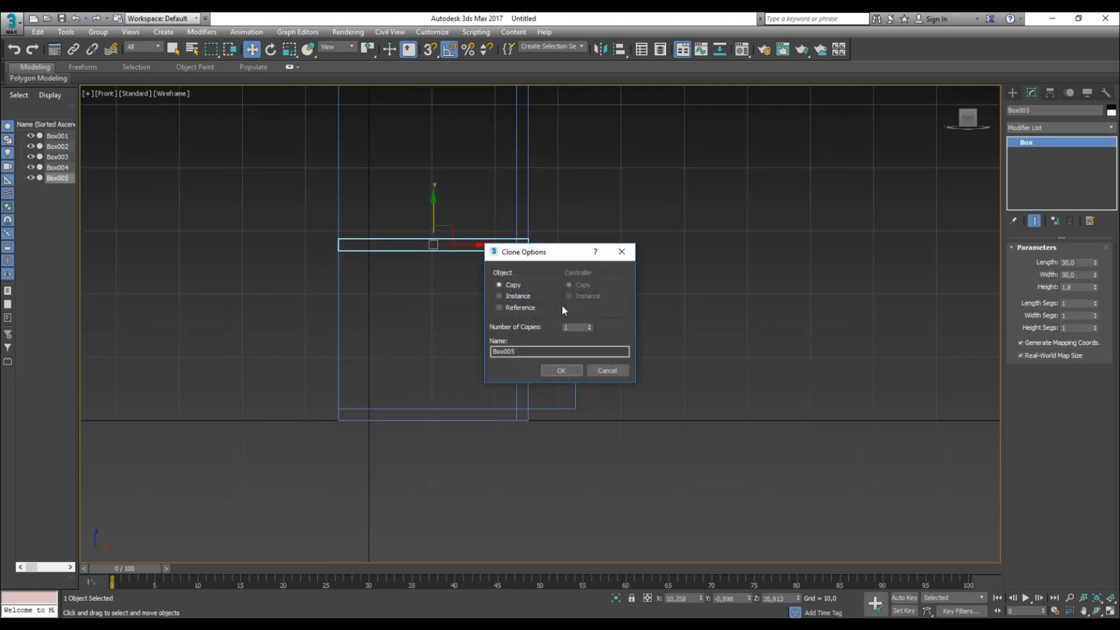
click(588, 326)
click(561, 371)
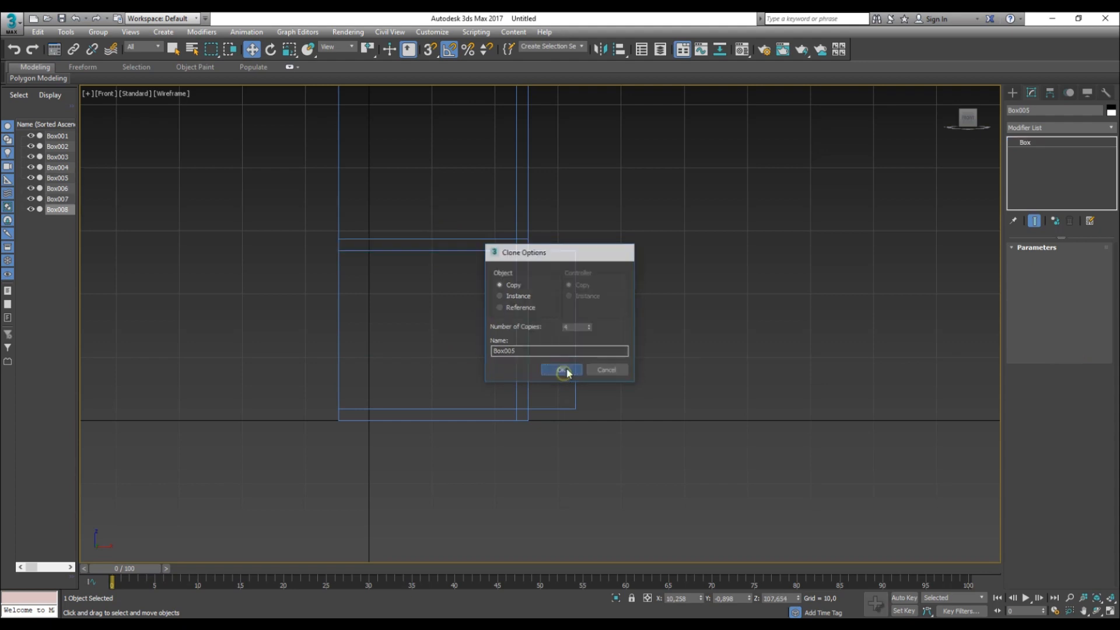
- Copy the highest shelf upward once more and snap it to the top corner of the upright panels
scroll(632, 284, down, 5)
scroll(523, 304, up, 3)
shift+drag(507, 313, 513, 196)
click(561, 370)
alt+middle_drag(594, 275, 607, 295)
scroll(580, 263, up, 3)
scroll(580, 263, up, 5)
key(s)
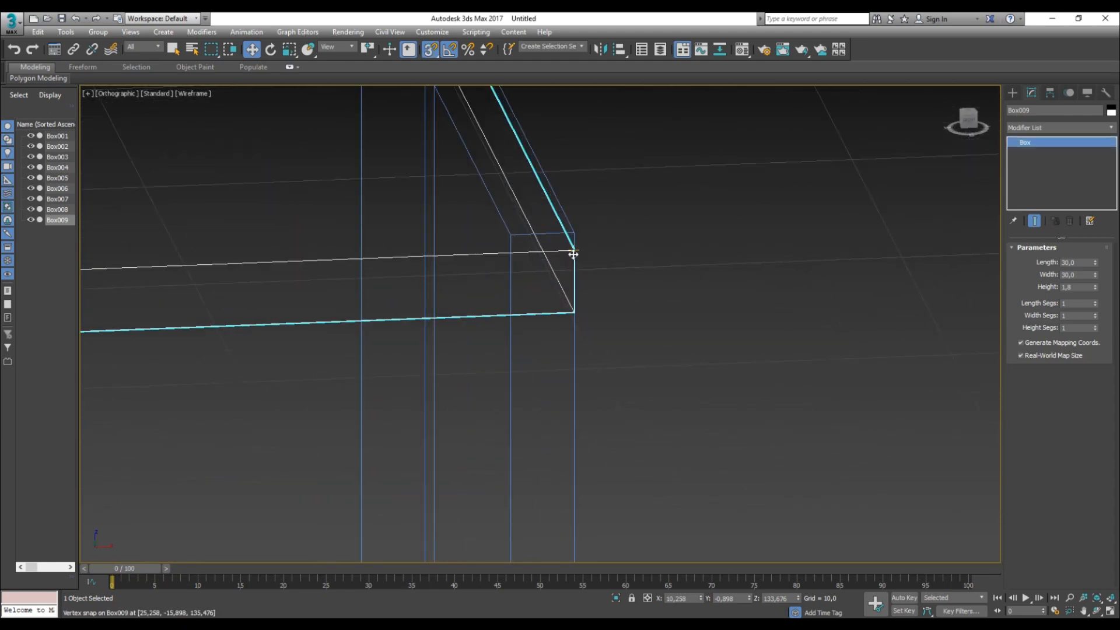
scroll(575, 263, down, 5)
click(633, 327)
- Delete the spacer box and show the shelf unit shaded in the Perspective view
middle_drag(615, 336, 609, 268)
scroll(606, 259, down, 3)
click(604, 555)
middle_drag(645, 510, 648, 422)
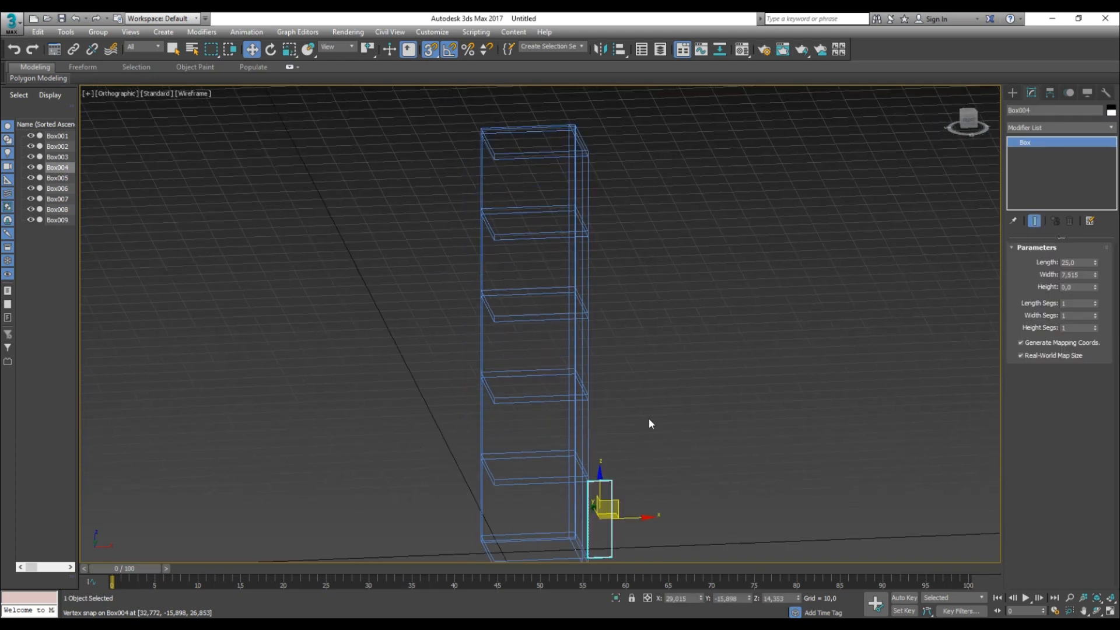
key(Delete)
key(p)
key(z)
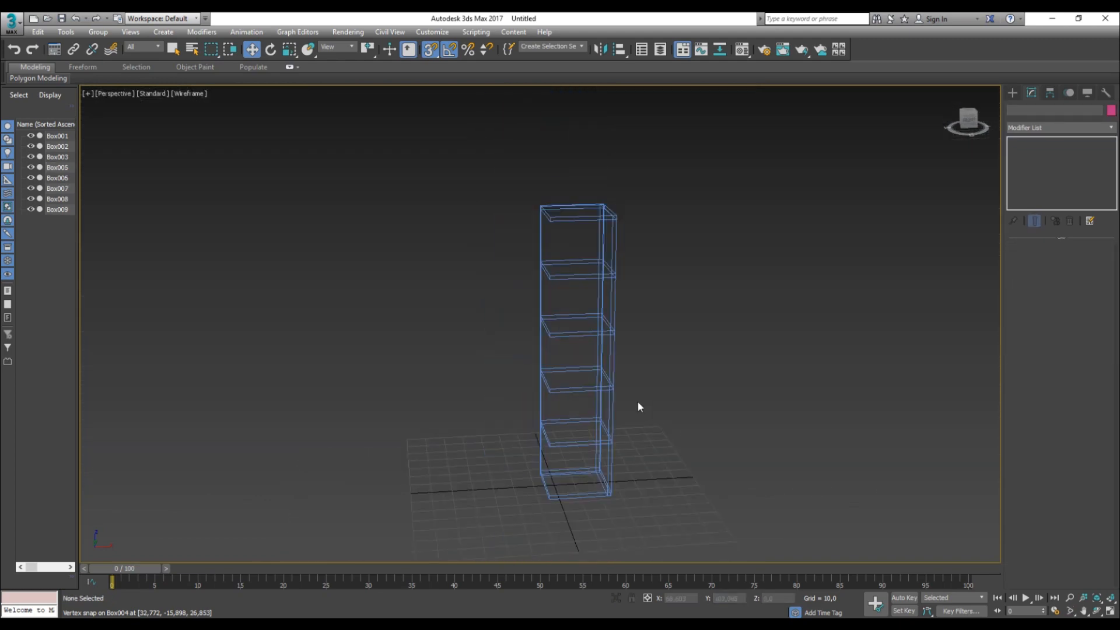
key(F3)
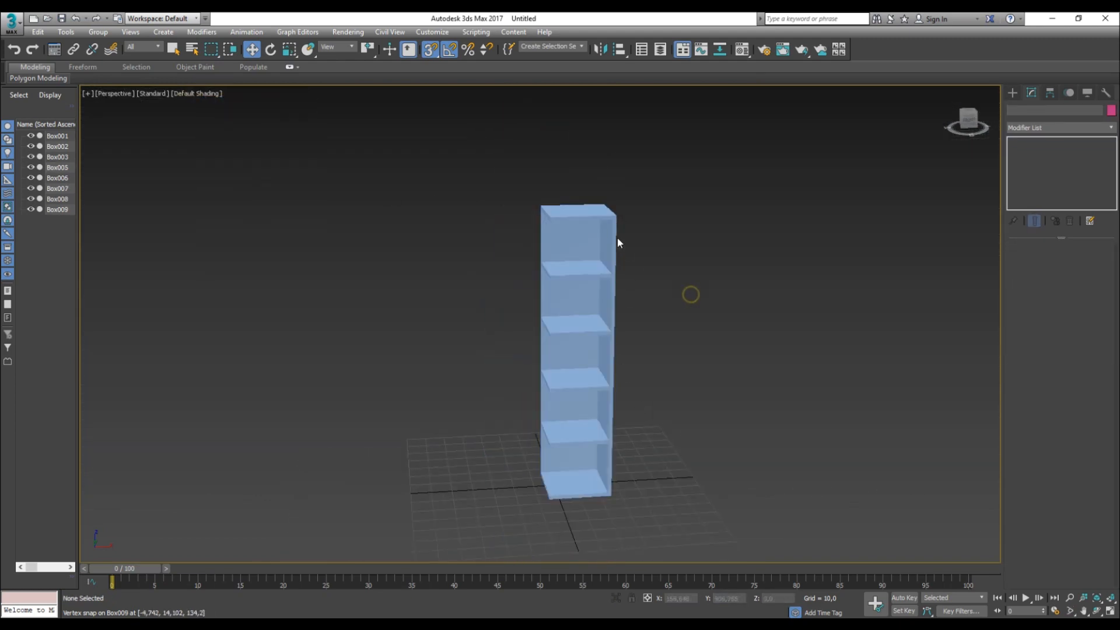
- Copy the side panel out of the unit, rotate it 90° to face the front and move it clear of the shelves
click(615, 232)
mouse_move(597, 340)
mouse_down()
mouse_move(627, 392)
mouse_move(676, 420)
mouse_up()
click(561, 370)
key(e)
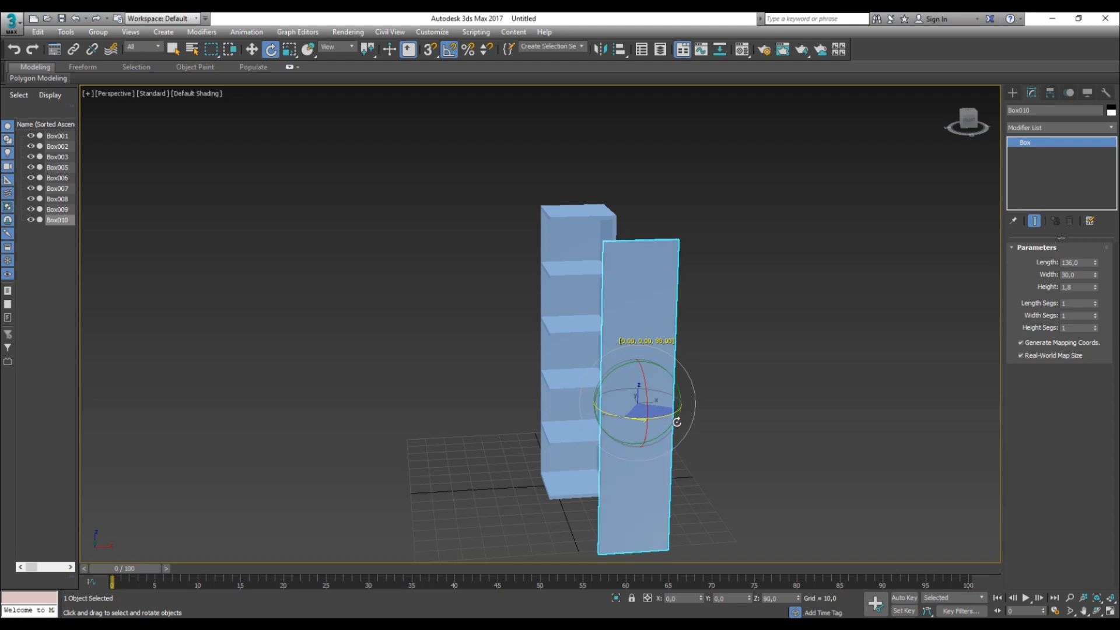
key(f)
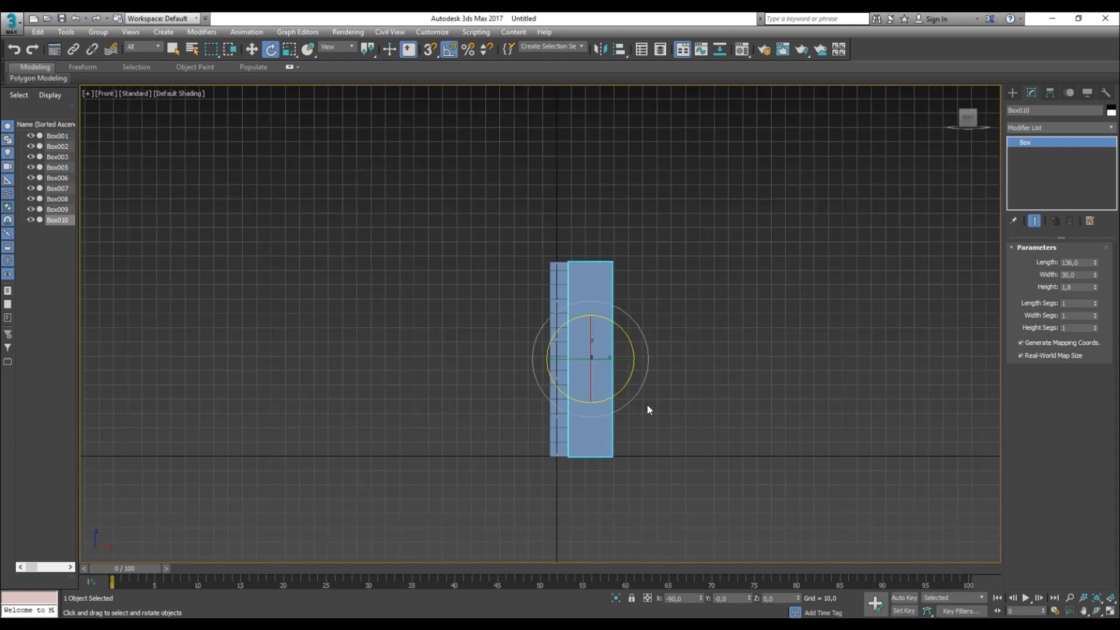
key(w)
drag(617, 357, 675, 355)
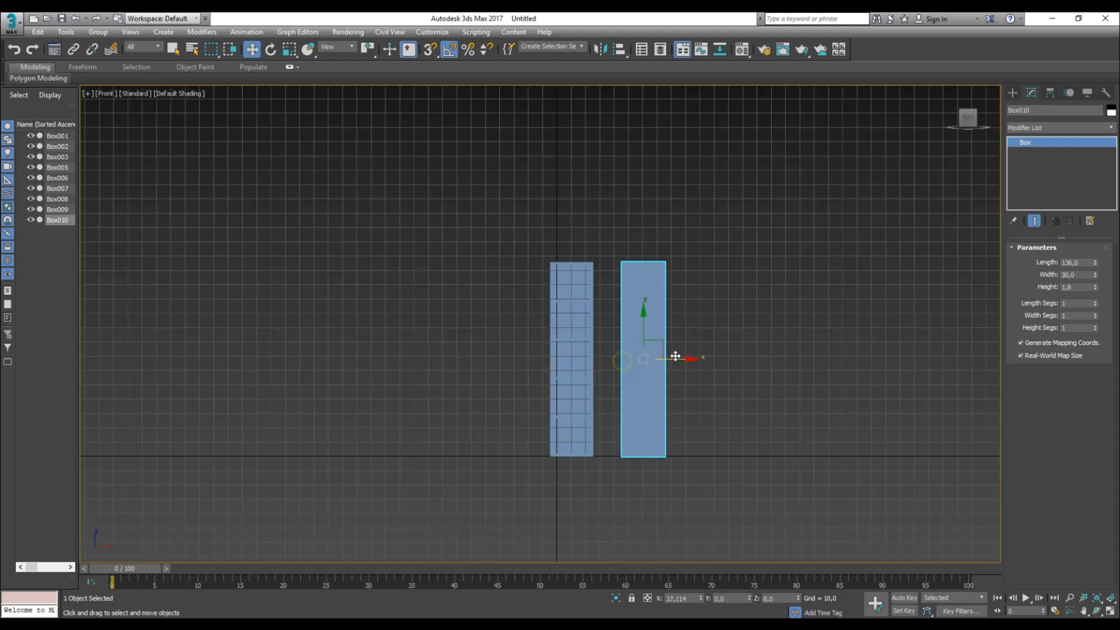
- Switch the Front view to wireframe display
click(184, 90)
click(183, 95)
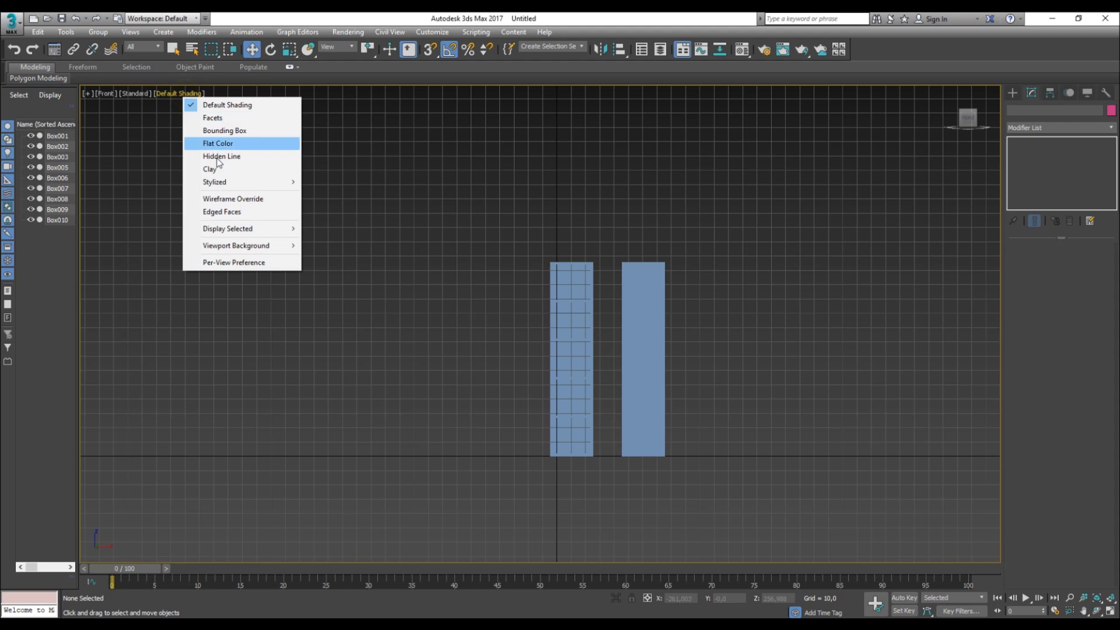
click(234, 199)
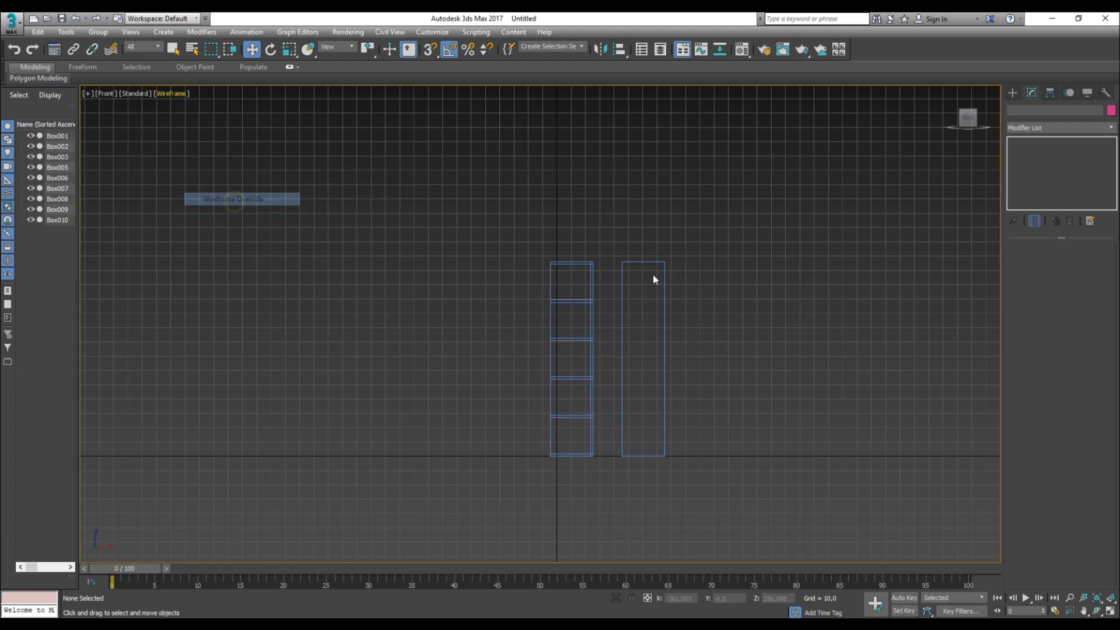
- Move the separate front-facing panel horizontally so it stands closer to the shelf unit
click(1012, 92)
click(1028, 110)
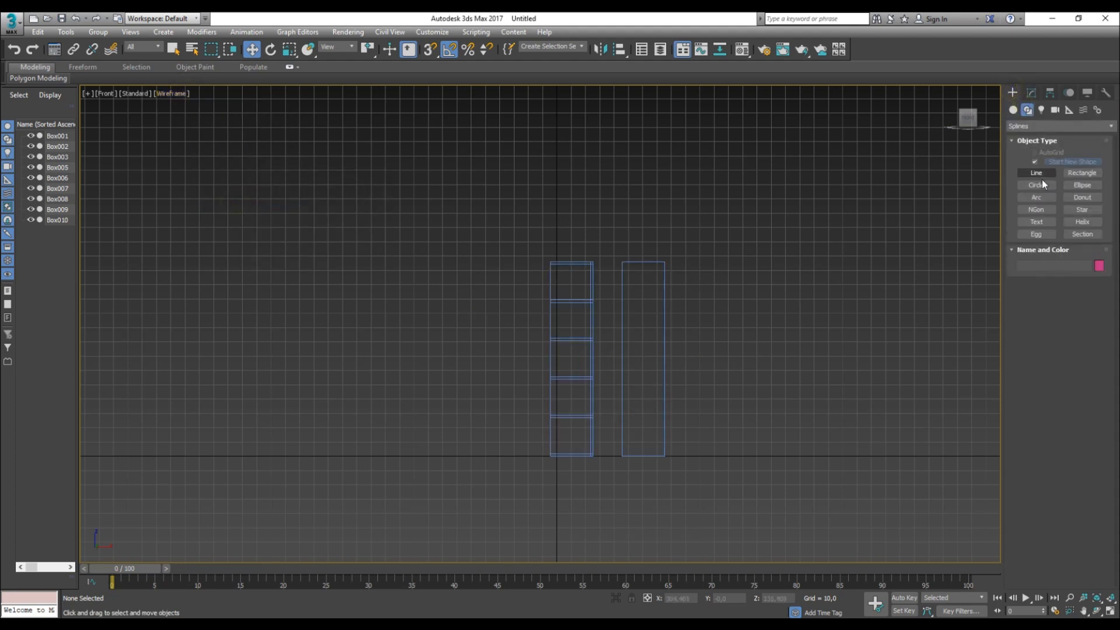
click(638, 313)
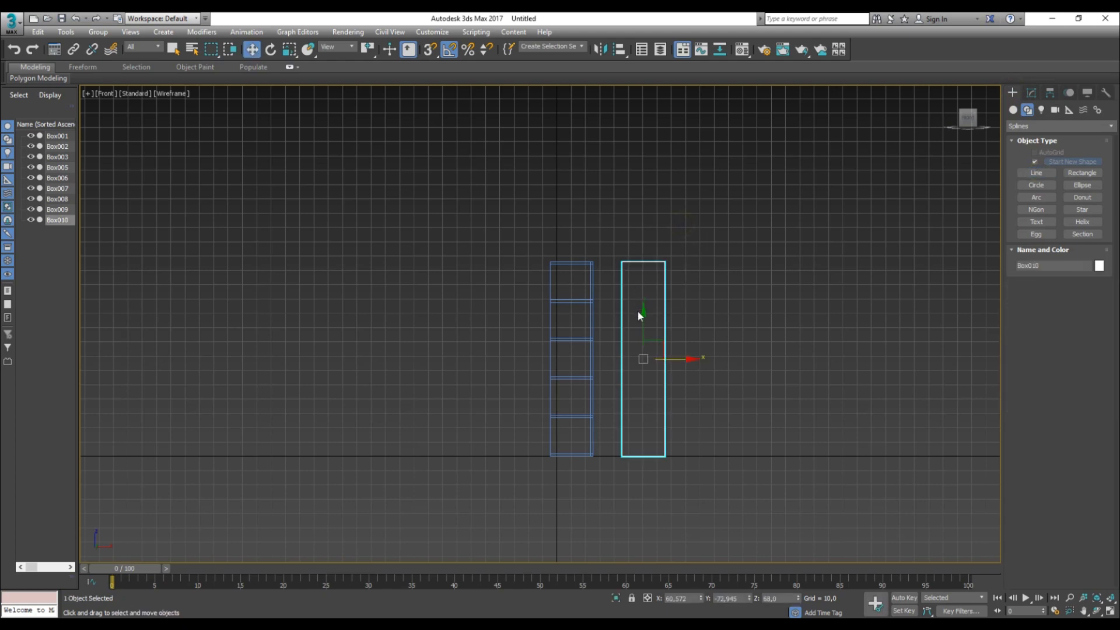
drag(668, 359, 646, 361)
click(1036, 173)
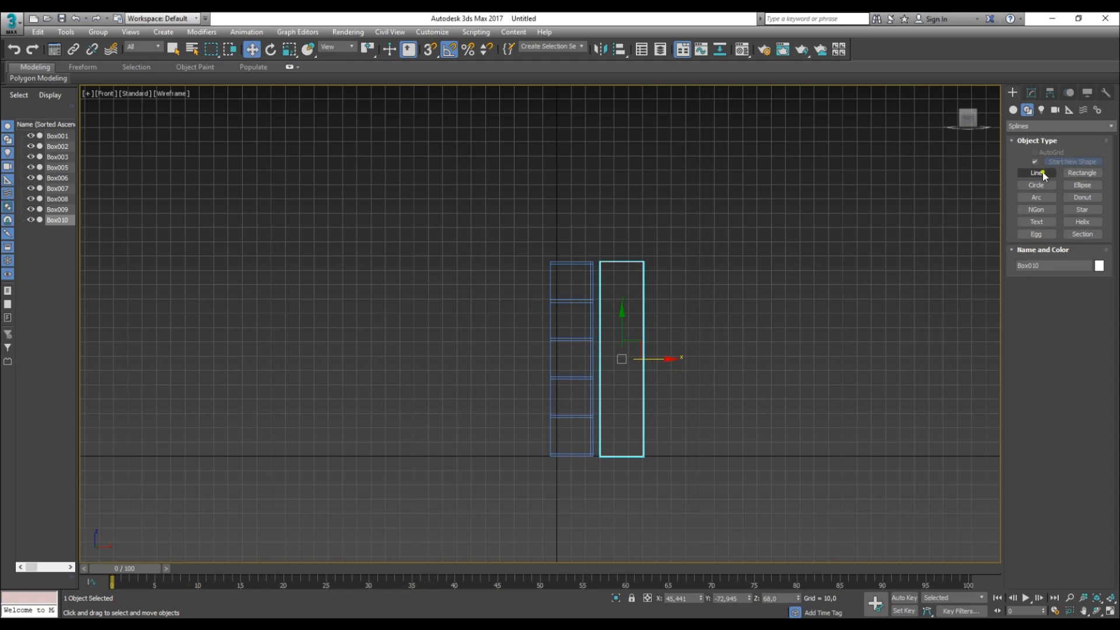
scroll(620, 458, up, 5)
key(s)
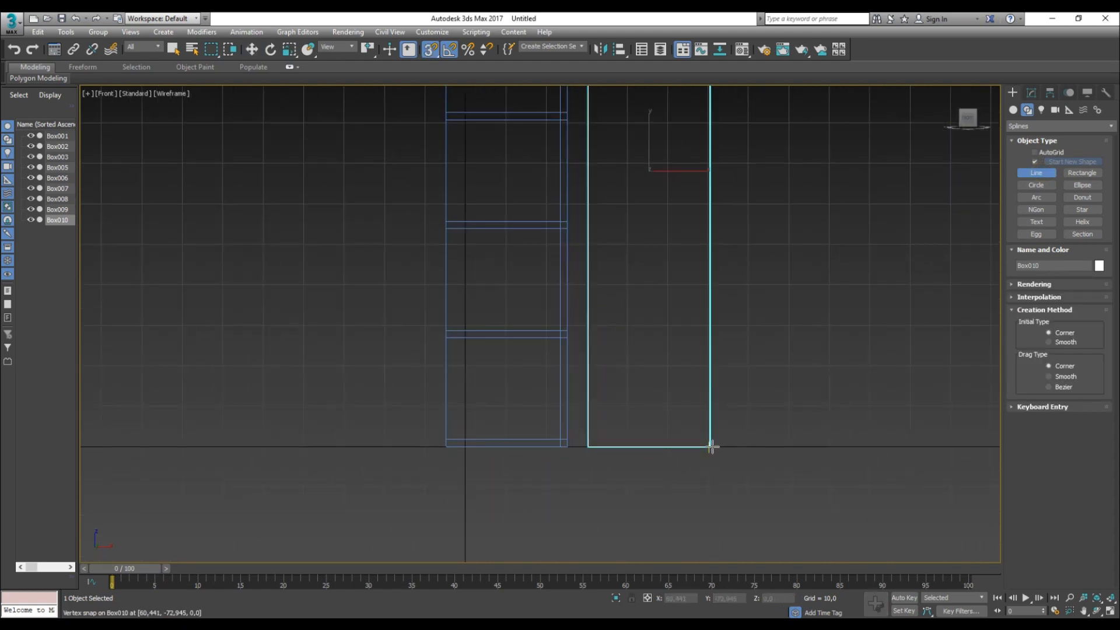
click(710, 447)
scroll(720, 262, down, 5)
scroll(710, 250, up, 4)
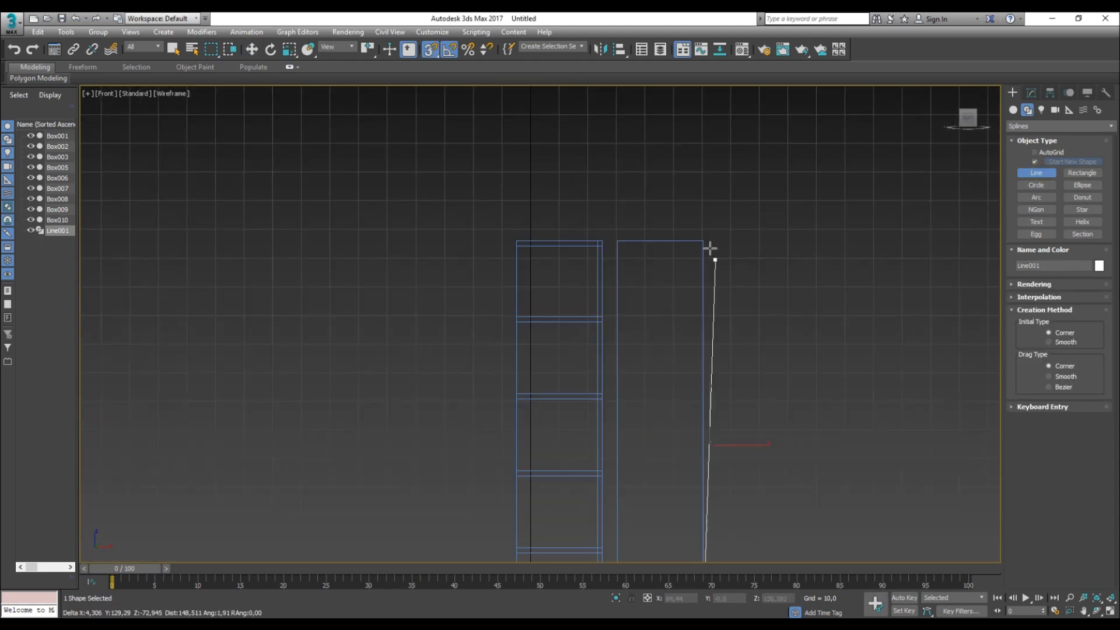
click(703, 240)
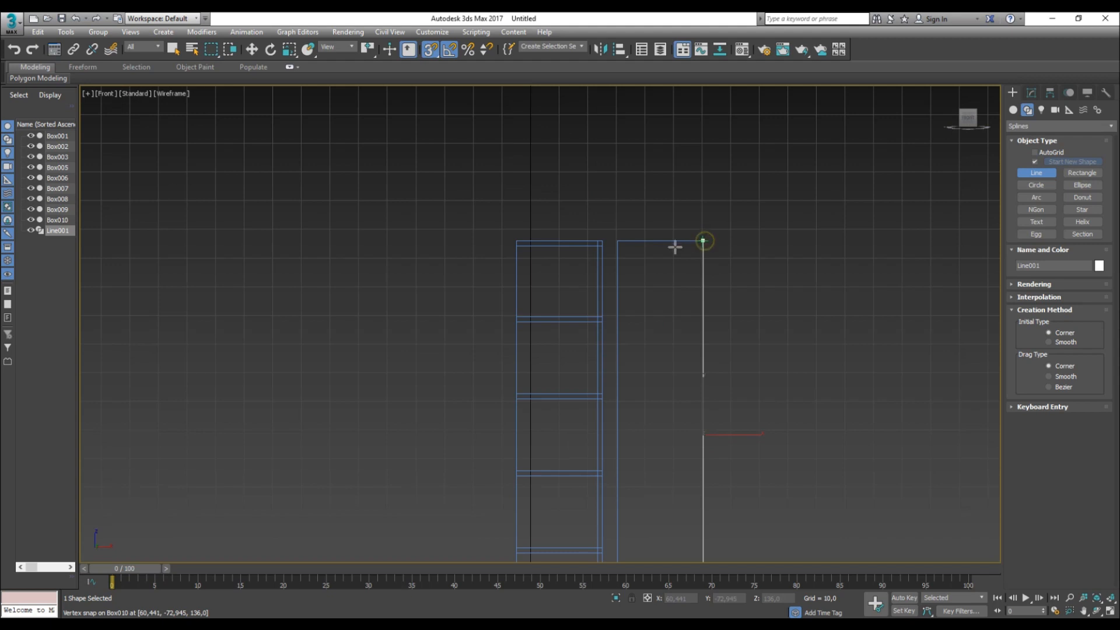
click(617, 240)
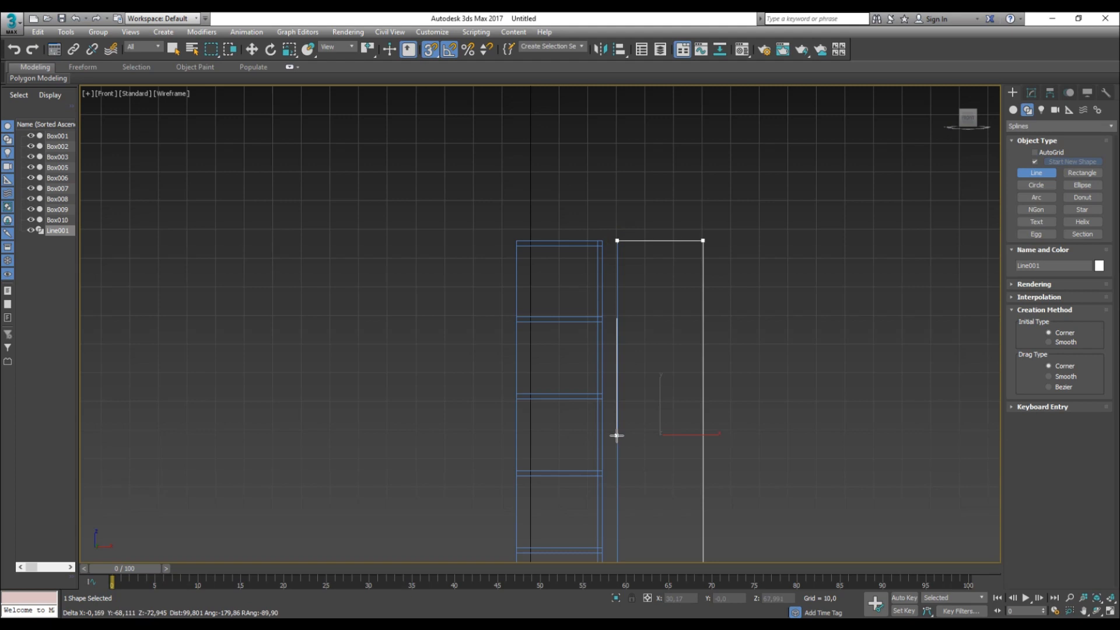
key(ctrl+z)
right_click(790, 342)
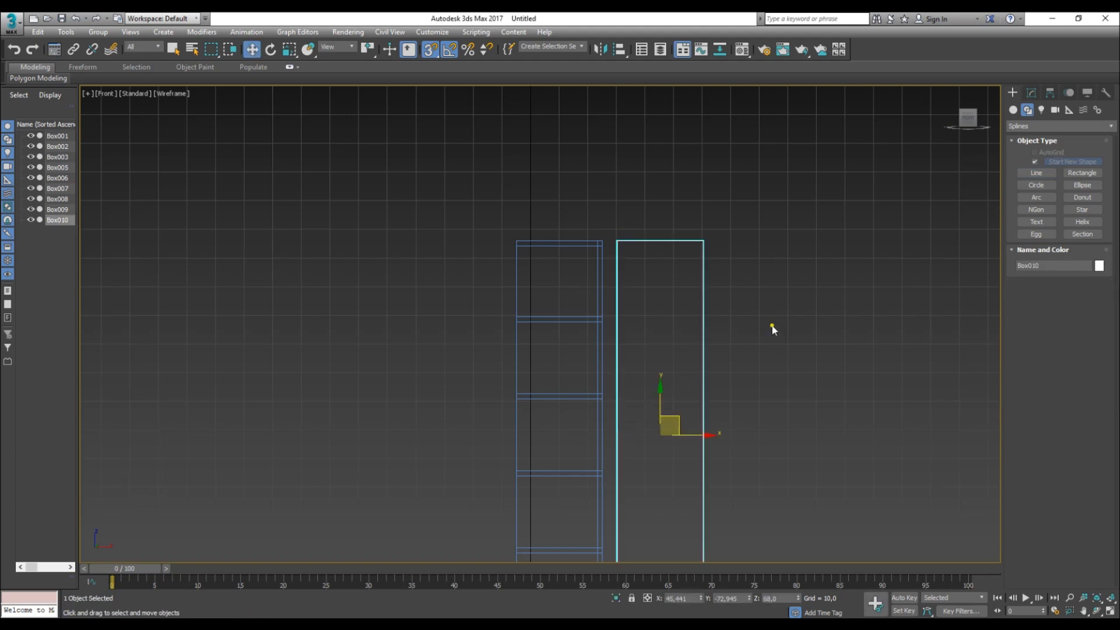
- Trace the separate panel with a vertex-snapped line from its bottom right corner up to the top right and across to the top left corner
click(772, 327)
click(1048, 175)
scroll(782, 298, down, 3)
click(748, 459)
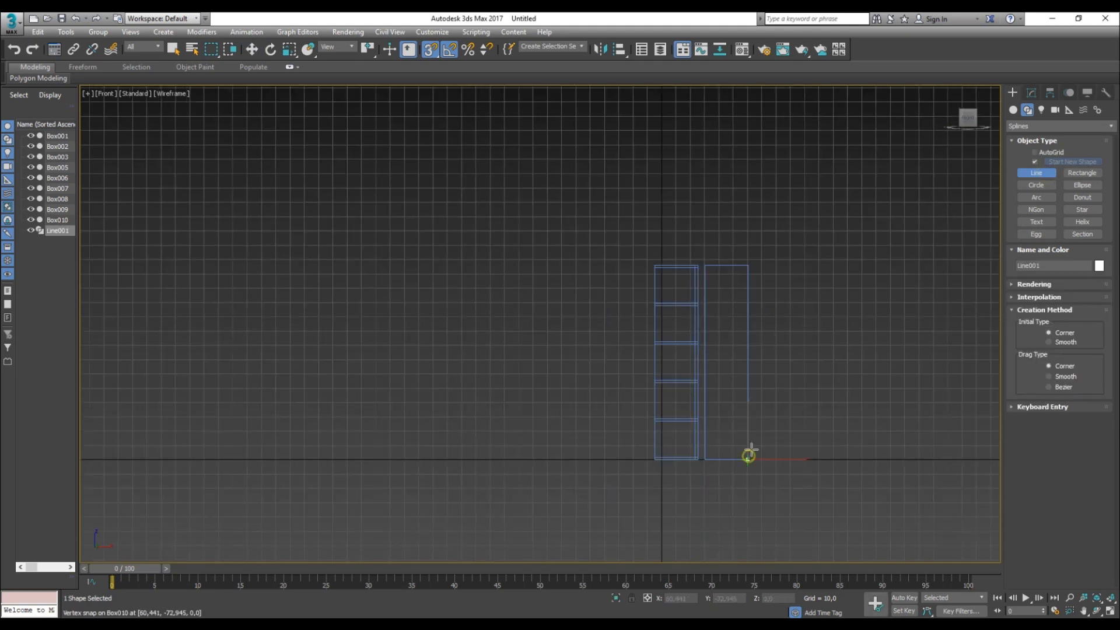
click(749, 265)
click(705, 265)
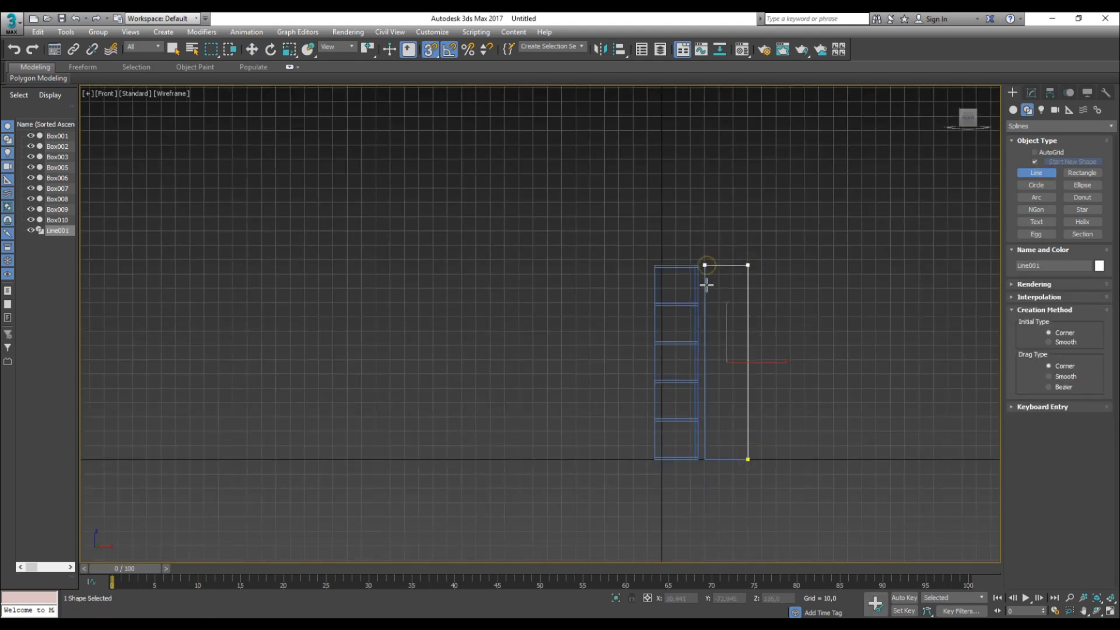
- Continue the line partway down the panel's left edge, diagonally inward and straight down to the base, and close the spline at its starting corner
scroll(709, 354, up, 3)
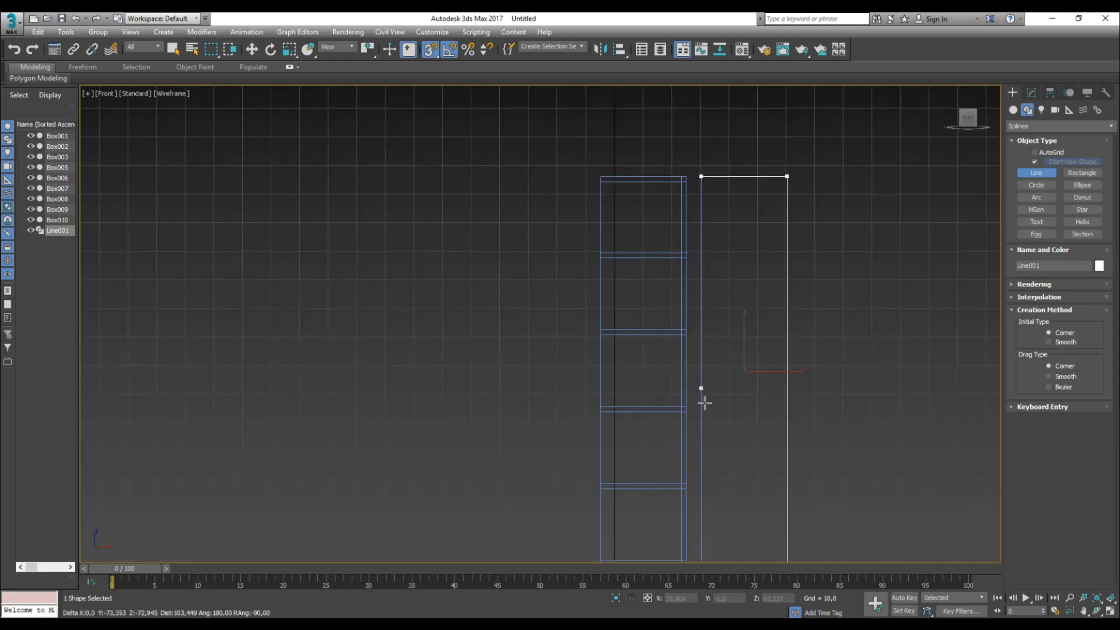
scroll(703, 405, down, 2)
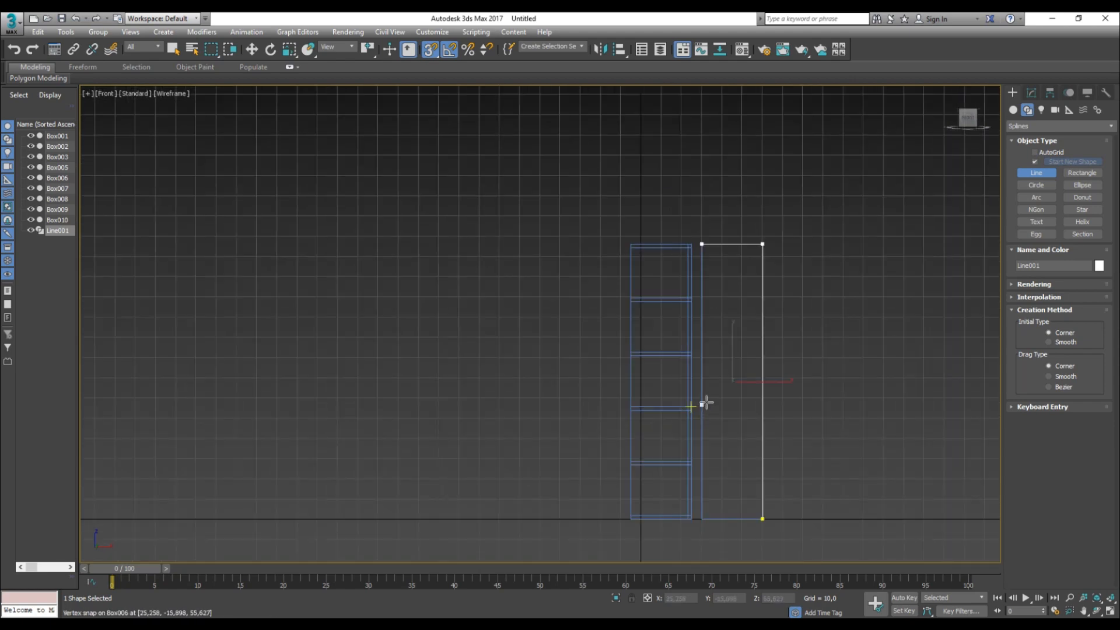
scroll(704, 405, up, 3)
click(700, 404)
scroll(769, 429, down, 3)
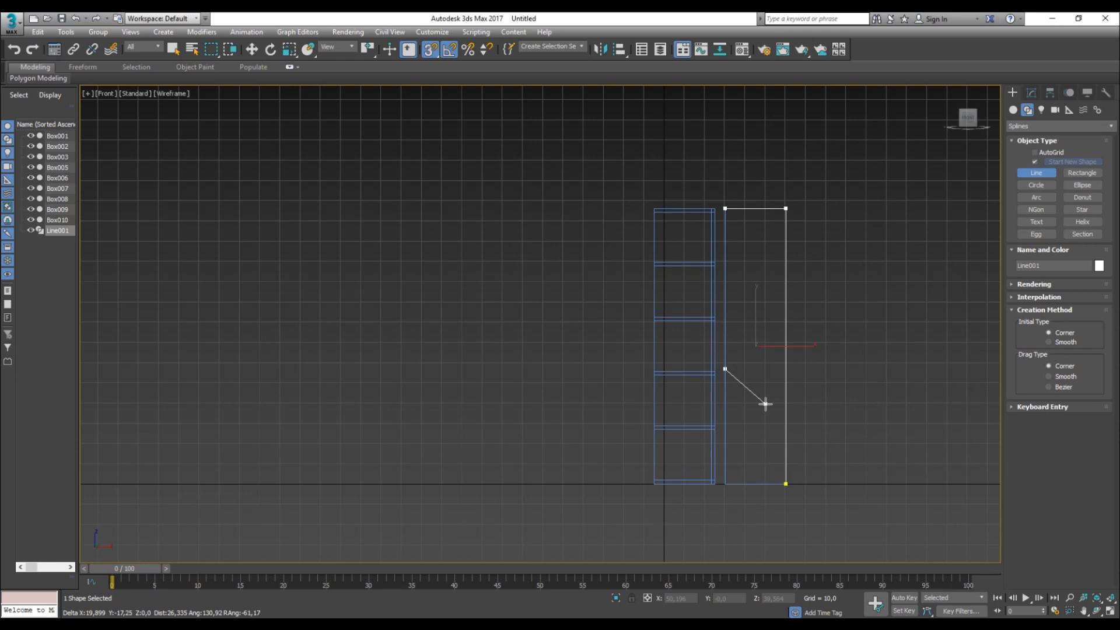
click(767, 406)
scroll(775, 495, up, 2)
click(768, 484)
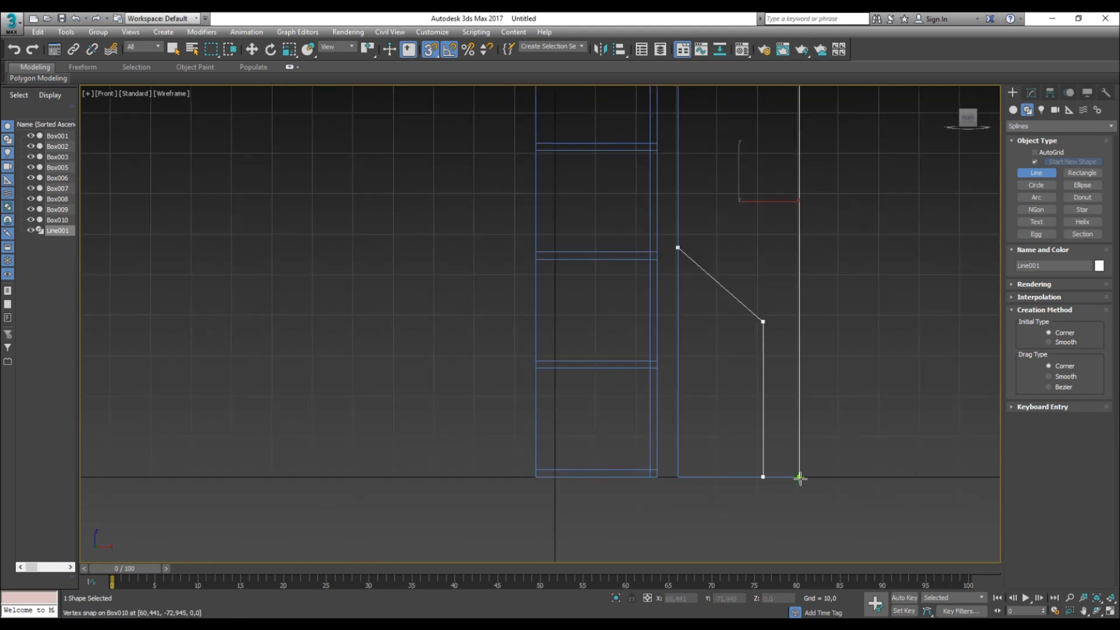
click(799, 478)
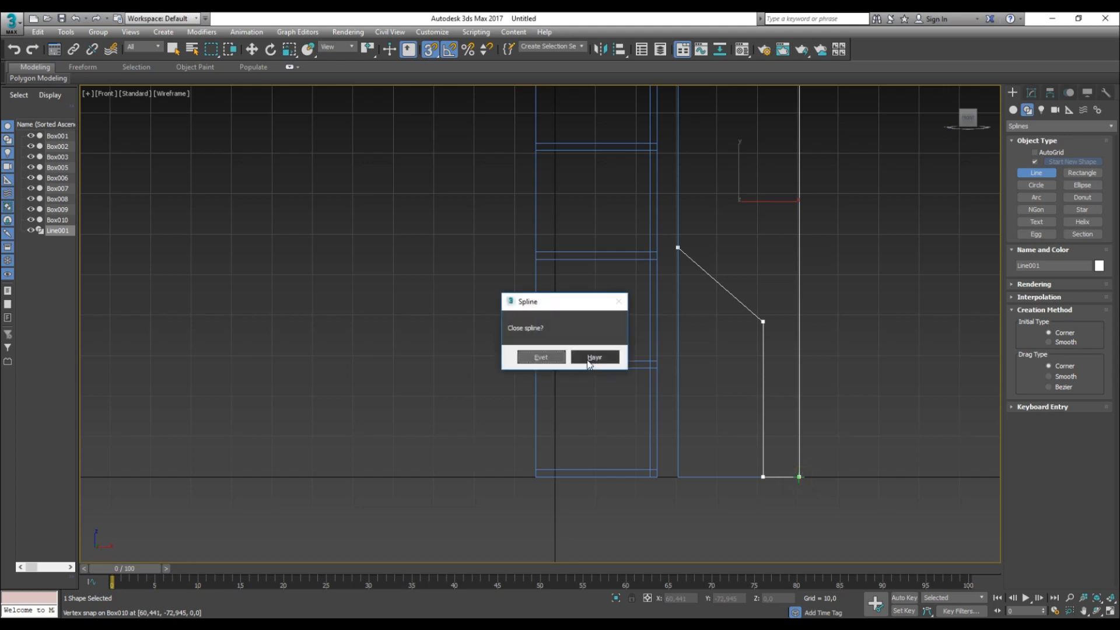
click(539, 356)
- Turn off snapping and move the closed outline horizontally to the right, clear of the separate panel
click(761, 321)
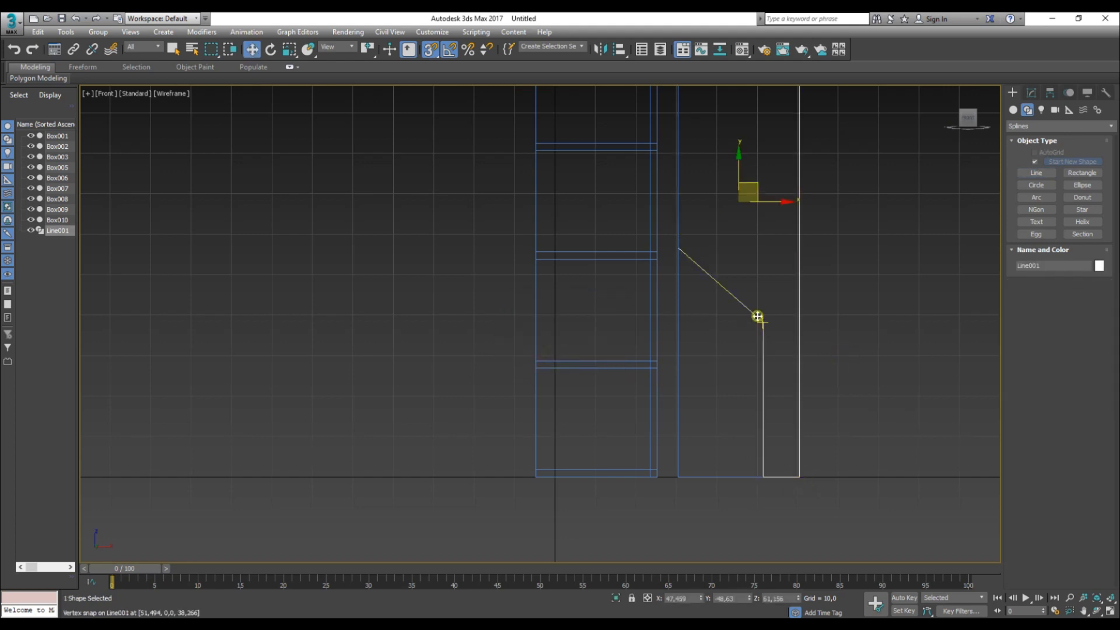
key(s)
scroll(758, 328, down, 2)
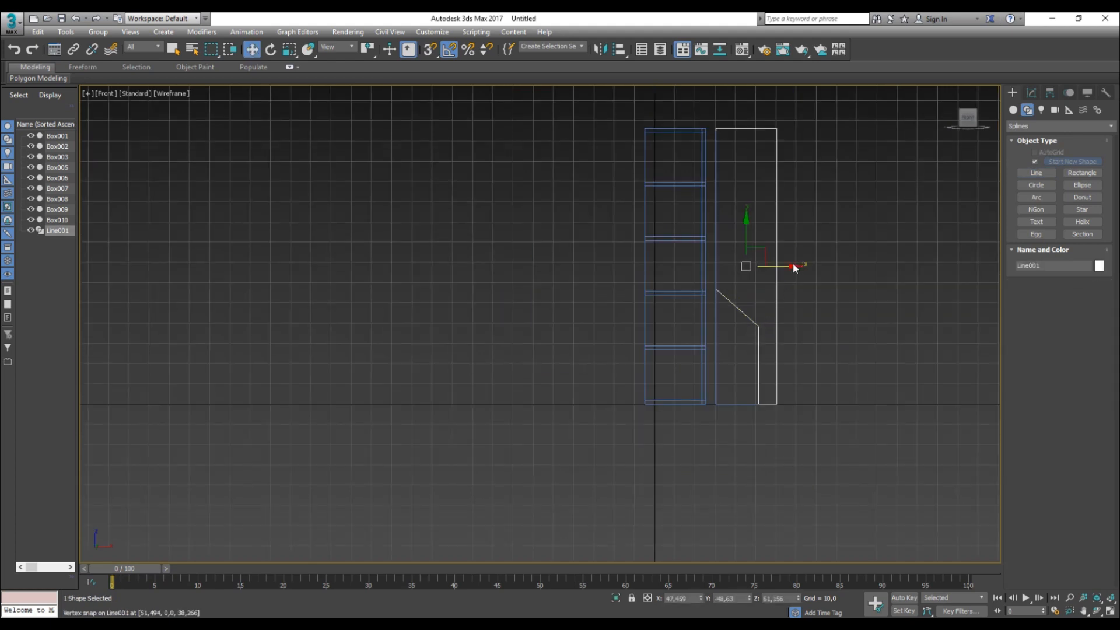
drag(786, 266, 867, 266)
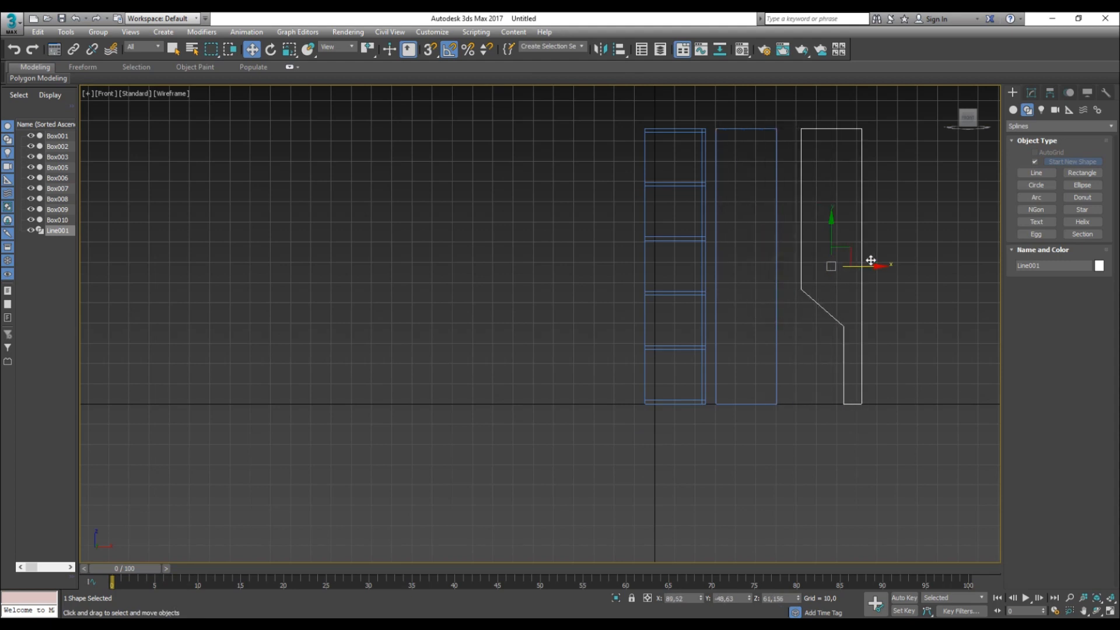
- In the Top view, flatten the outline by setting the Y coordinate of the leg's two inner vertices to -72,945
key(t)
scroll(718, 317, down, 2)
click(720, 319)
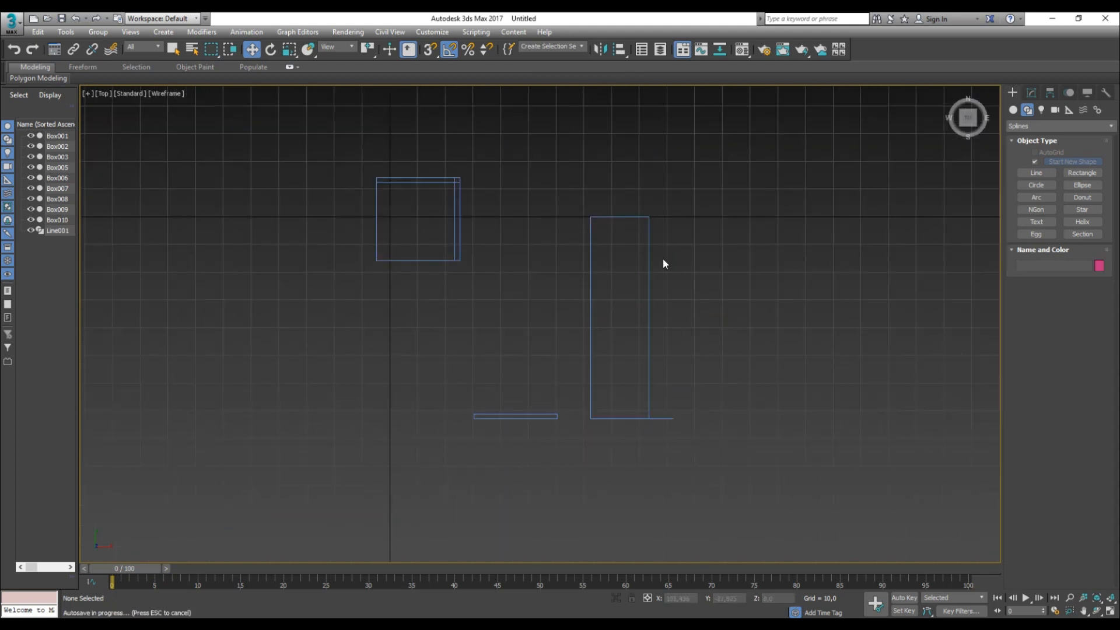
click(670, 419)
scroll(678, 418, up, 2)
key(1)
click(674, 418)
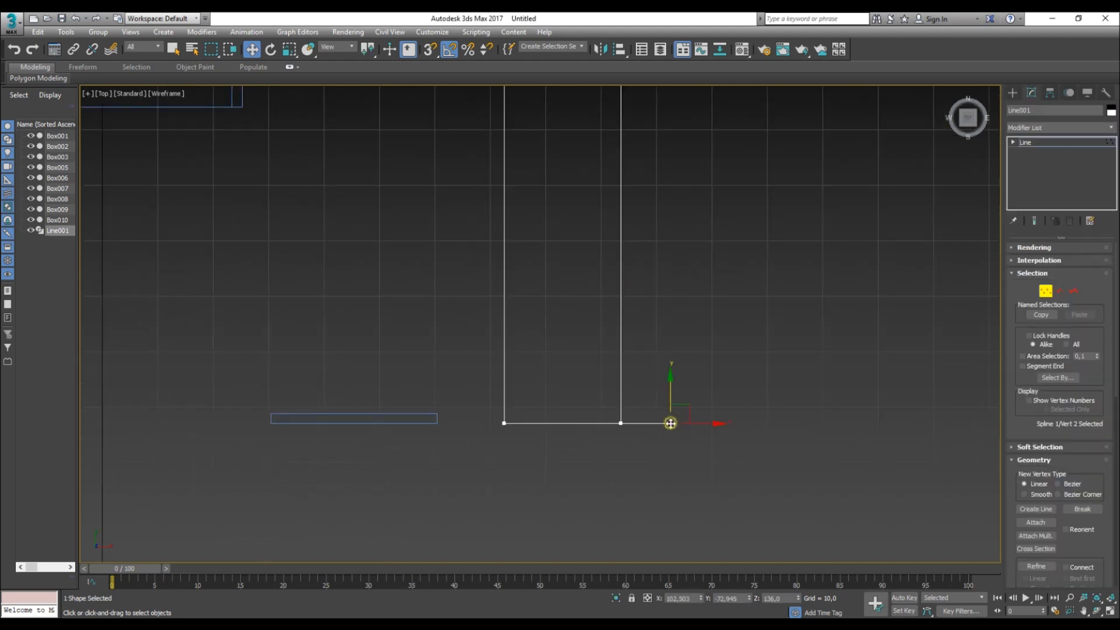
click(744, 601)
middle_drag(711, 339, 694, 405)
scroll(694, 406, down, 2)
drag(665, 228, 640, 280)
click(738, 600)
key(Return)
- Set the Y coordinate of the last off-plane vertex, at the diagonal's upper end, to -72,945 and leave vertex editing
drag(629, 214, 572, 270)
click(733, 598)
key(Return)
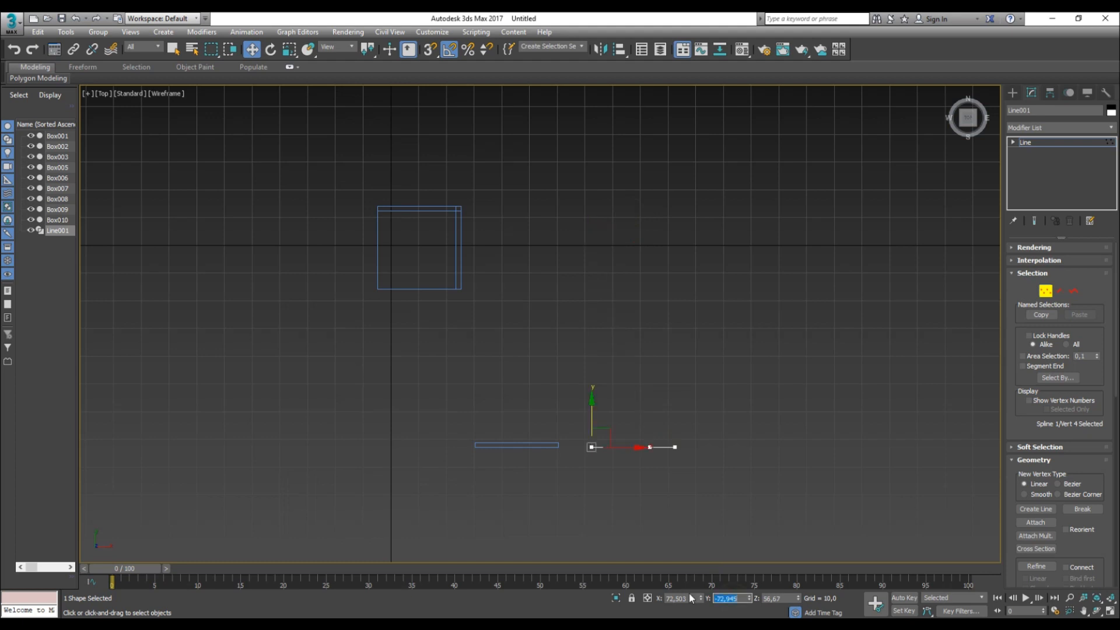
click(1046, 292)
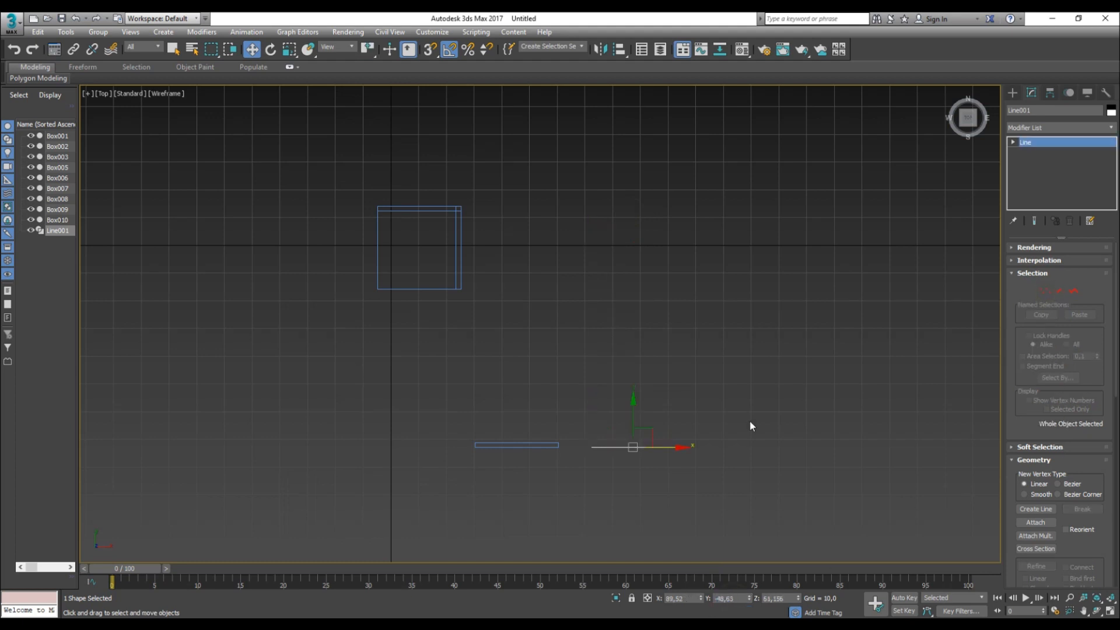
- In the Front view, raise both vertices of the diagonal edge and shift the leg's two inner vertices slightly right to narrow the leg
key(f)
key(1)
drag(476, 328, 672, 453)
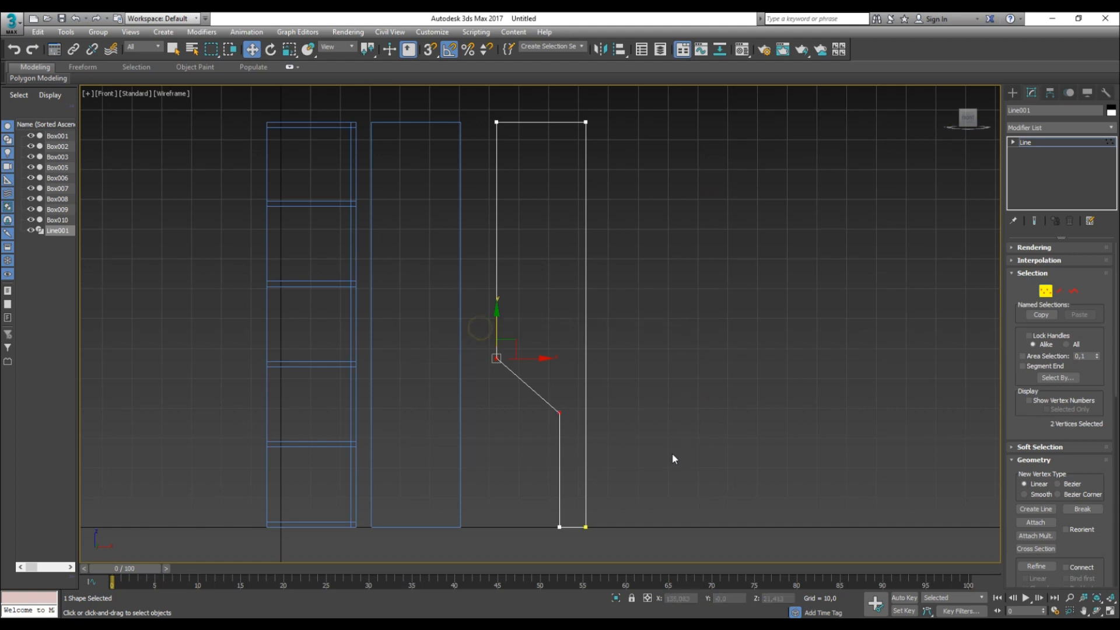
drag(496, 321, 496, 296)
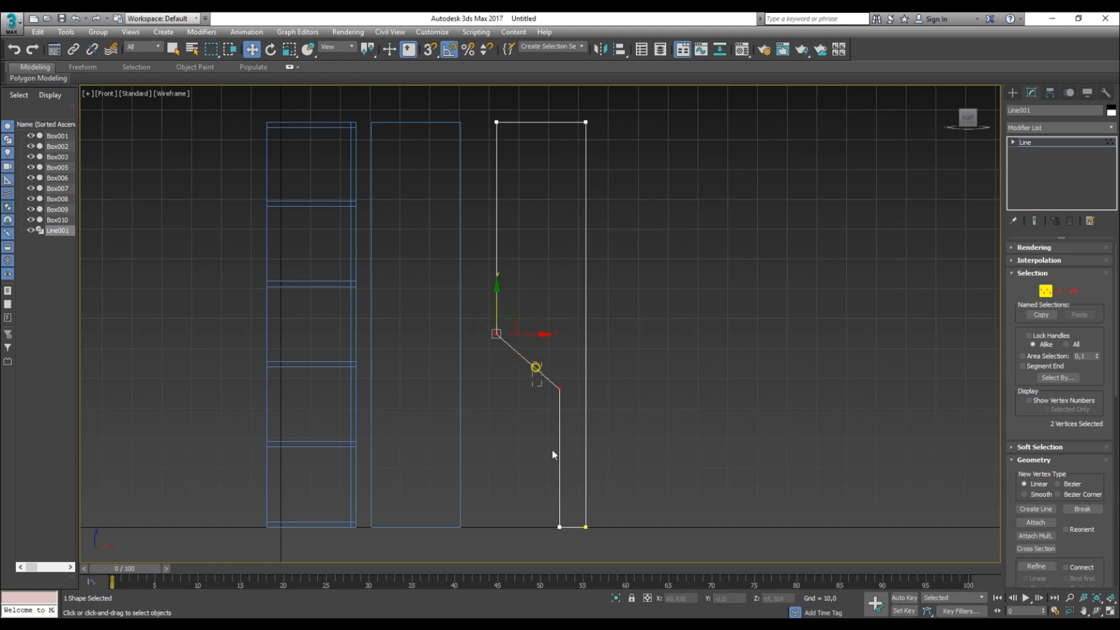
drag(573, 541, 573, 543)
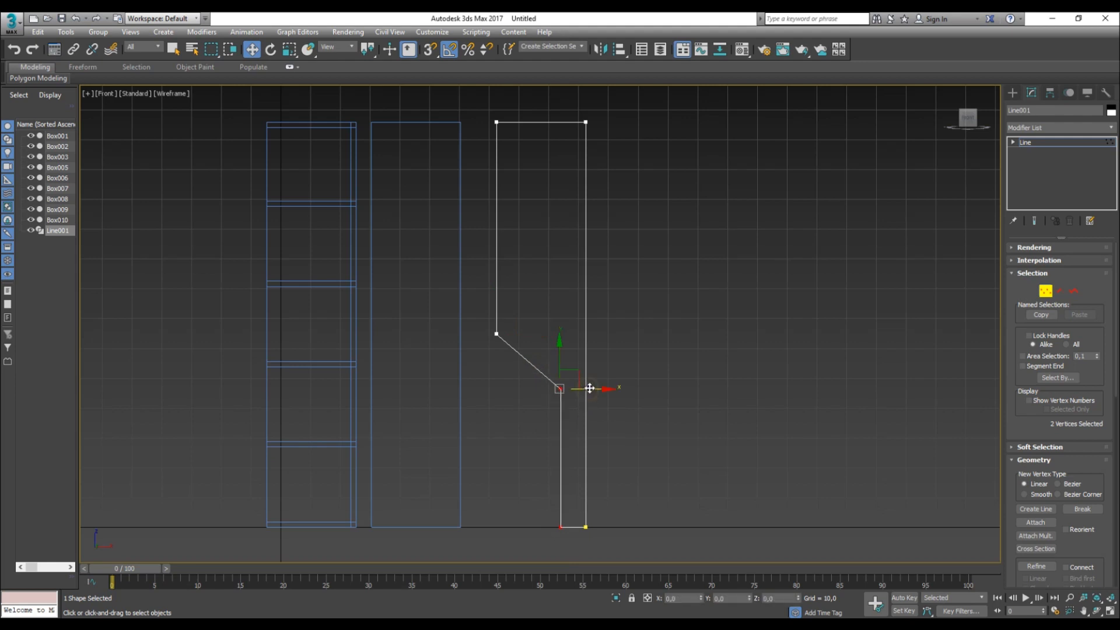
drag(589, 389, 591, 388)
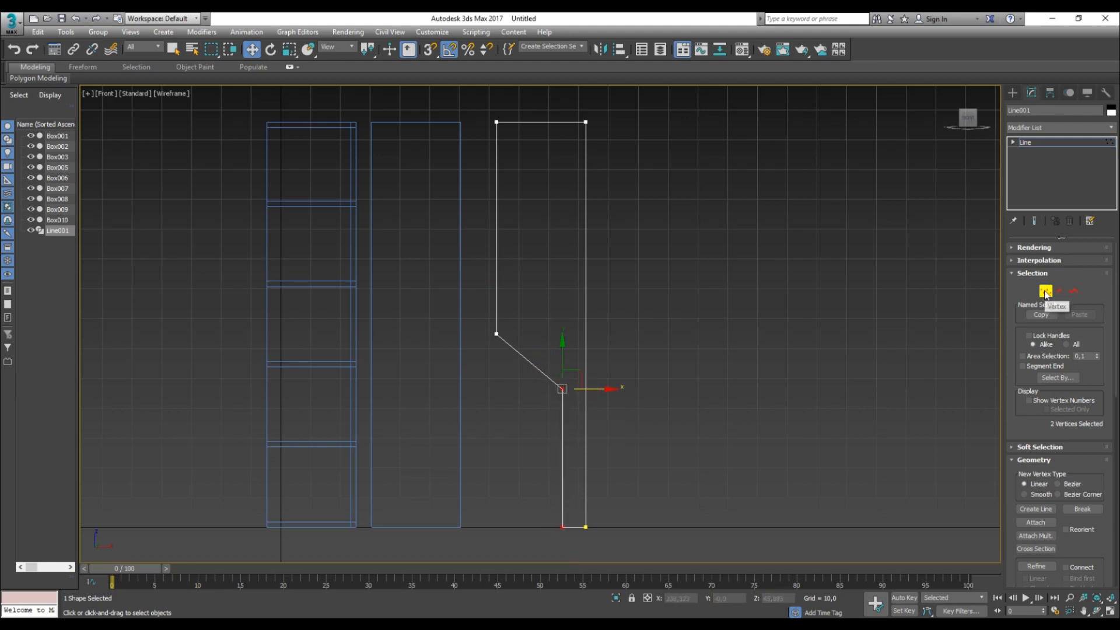
- Fillet both corners of the diagonal edge, with a much larger radius on the upper one, and raise the resulting curve slightly
drag(546, 286, 487, 343)
scroll(1080, 525, down, 3)
scroll(1080, 525, down, 5)
drag(1101, 501, 1101, 485)
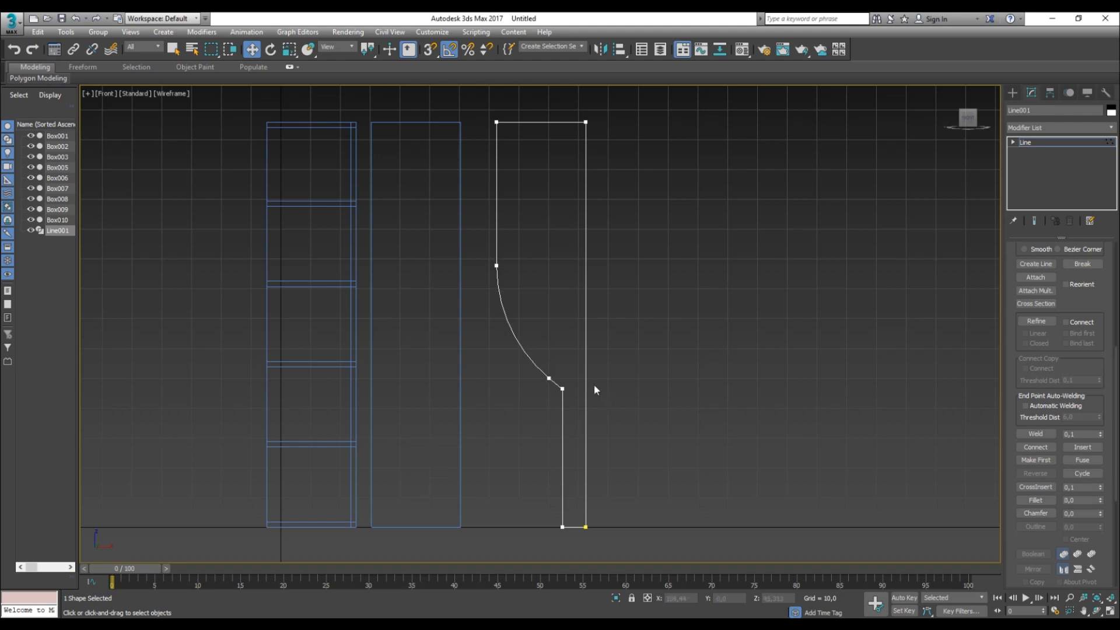
click(562, 390)
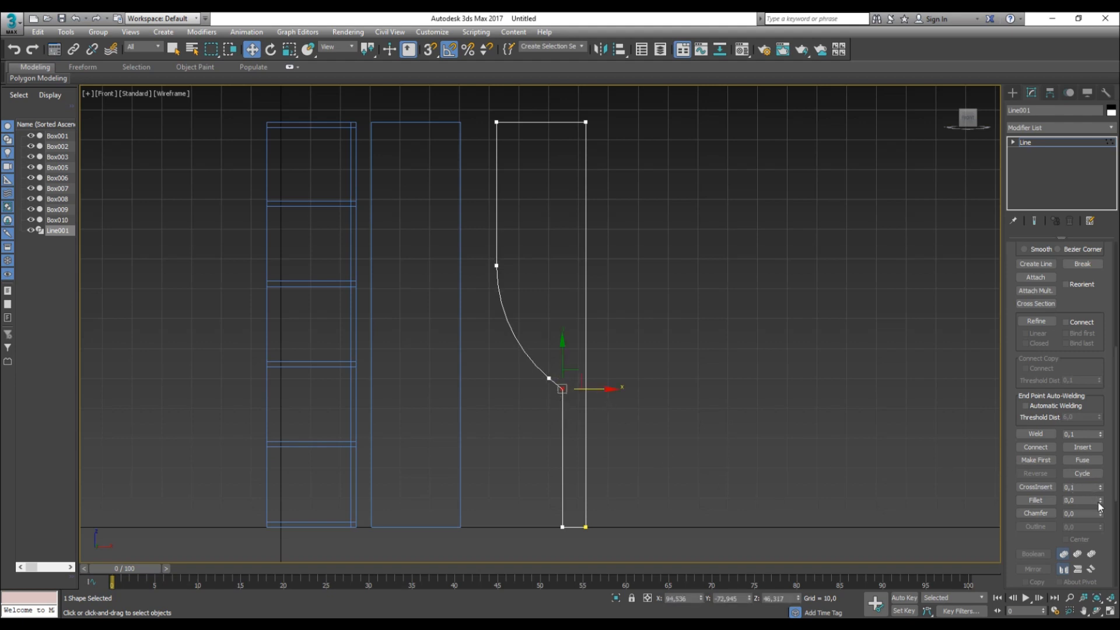
drag(1101, 501, 1099, 494)
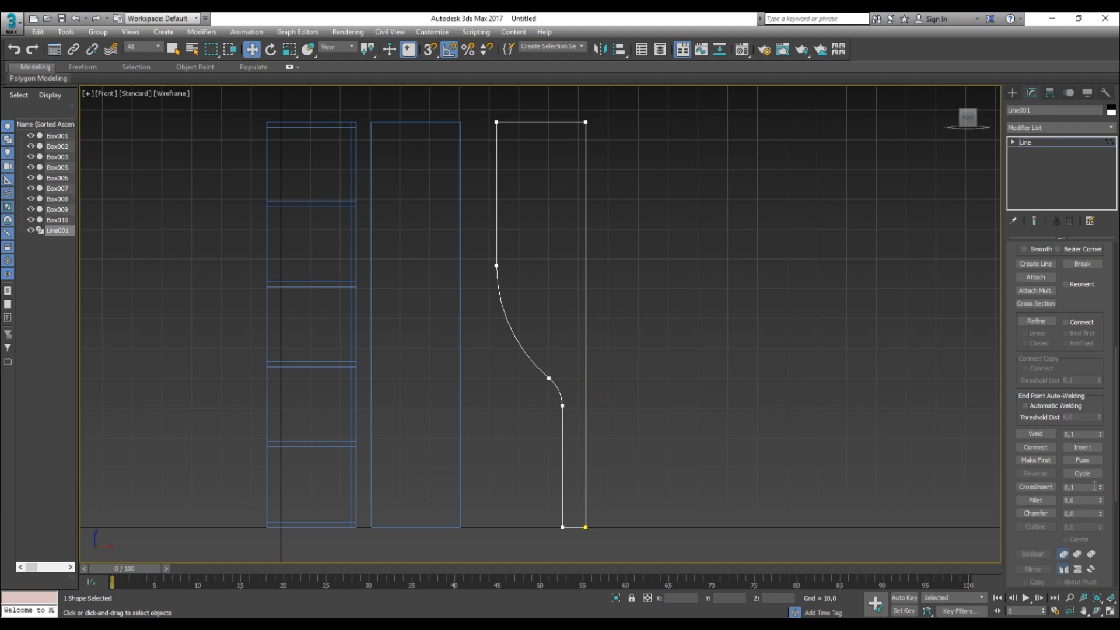
drag(516, 286, 498, 198)
click(666, 359)
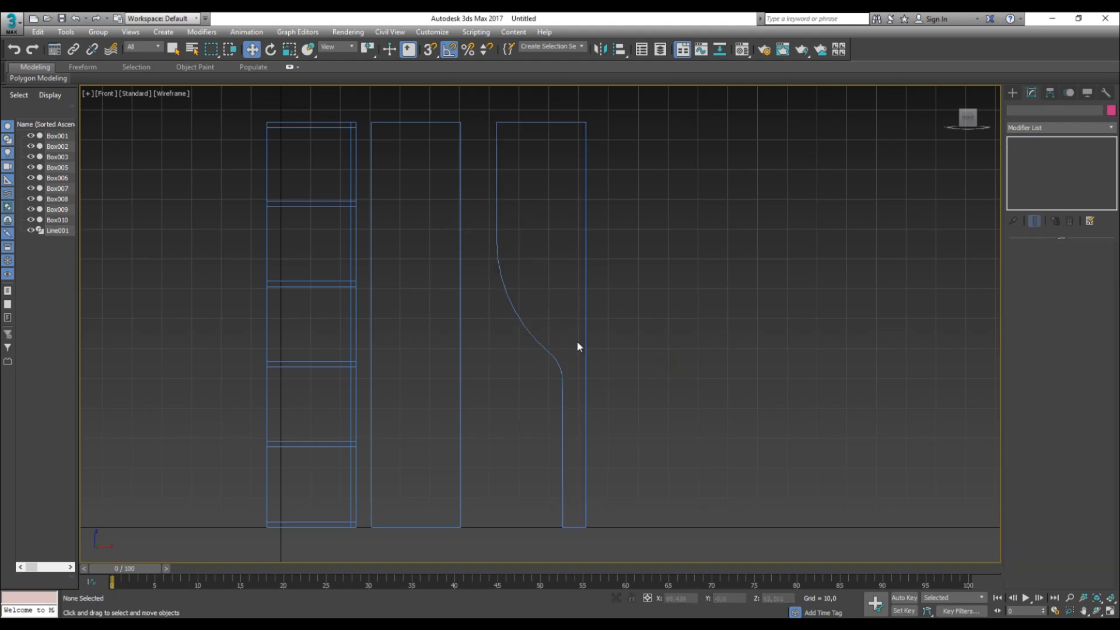
- Delete the plain reference panel between the shelf unit and the curved outline, and select the outline
click(585, 340)
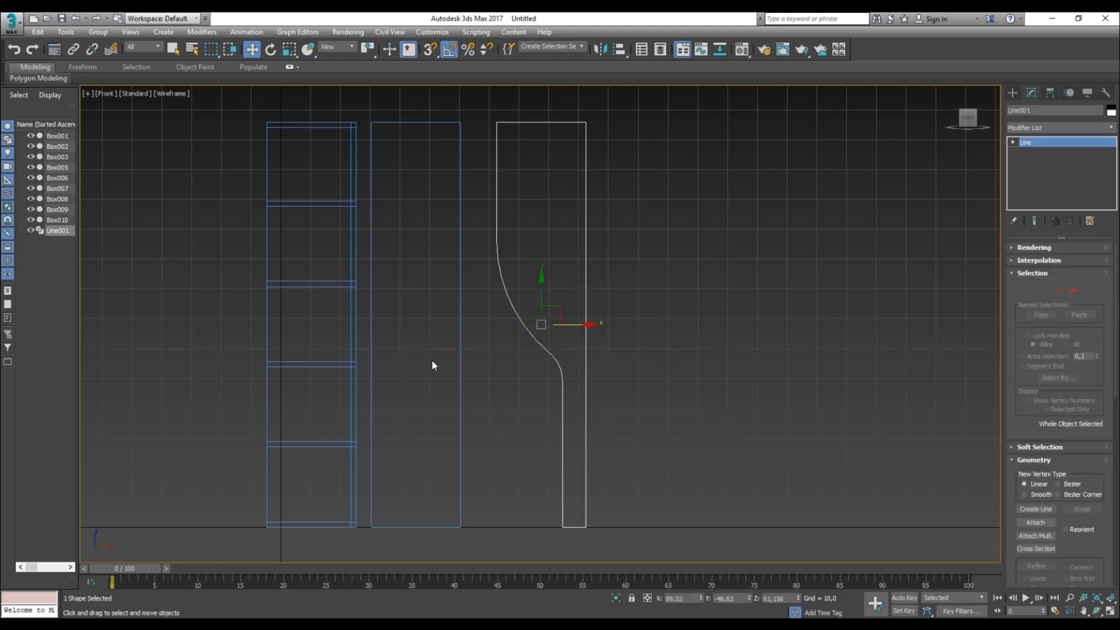
click(461, 353)
key(Delete)
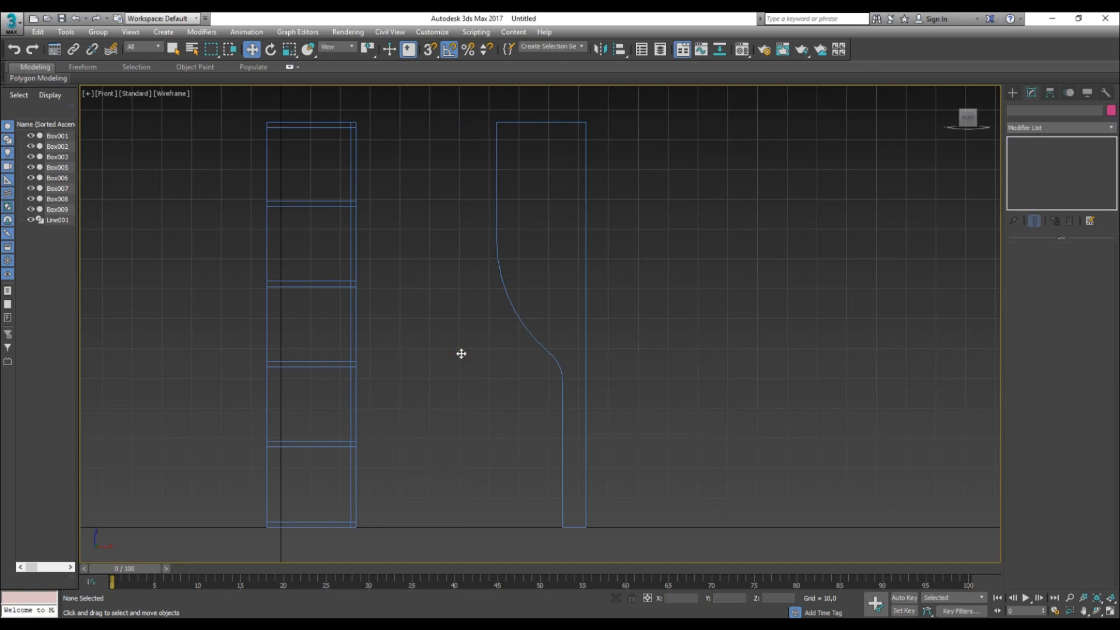
click(497, 235)
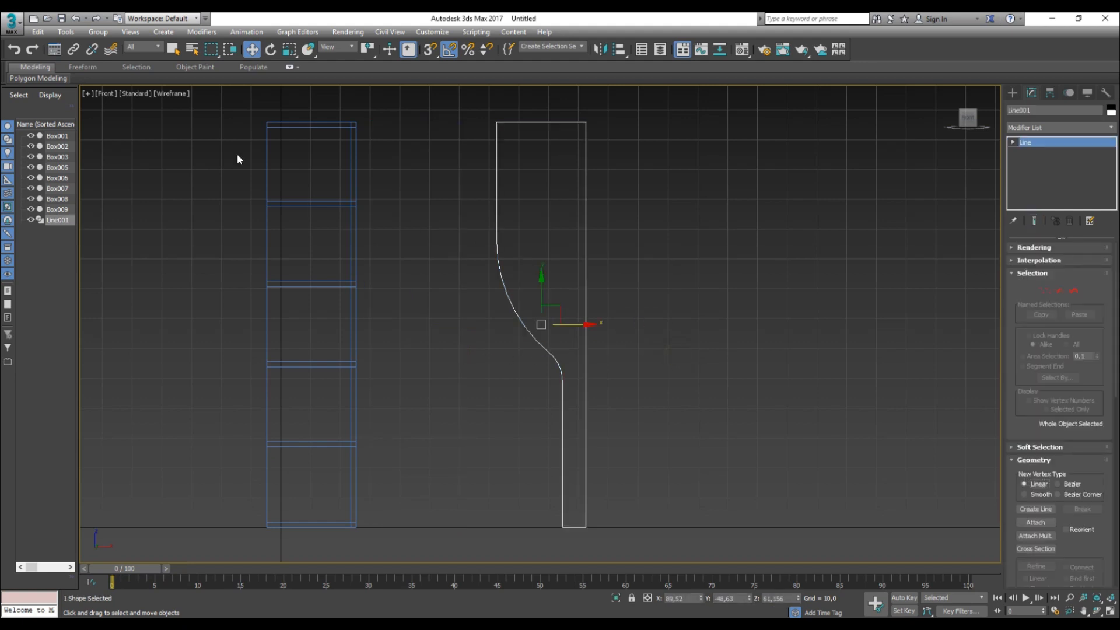
- Extrude the curved outline by 1,8 and display the viewport with default shading
click(1048, 127)
text(ex)
click(1045, 142)
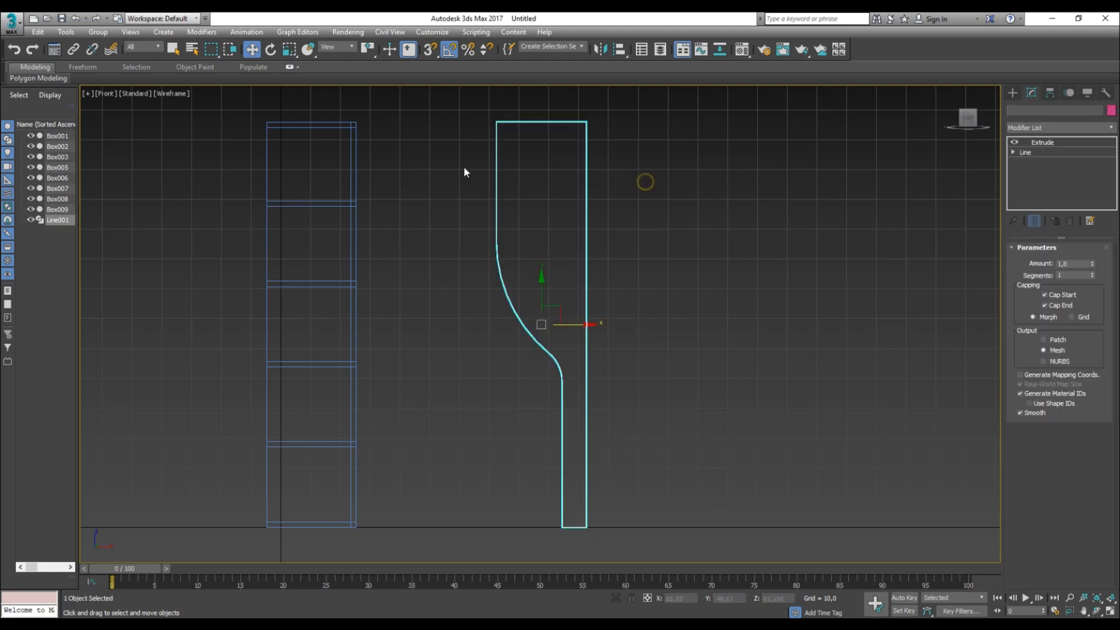
click(687, 249)
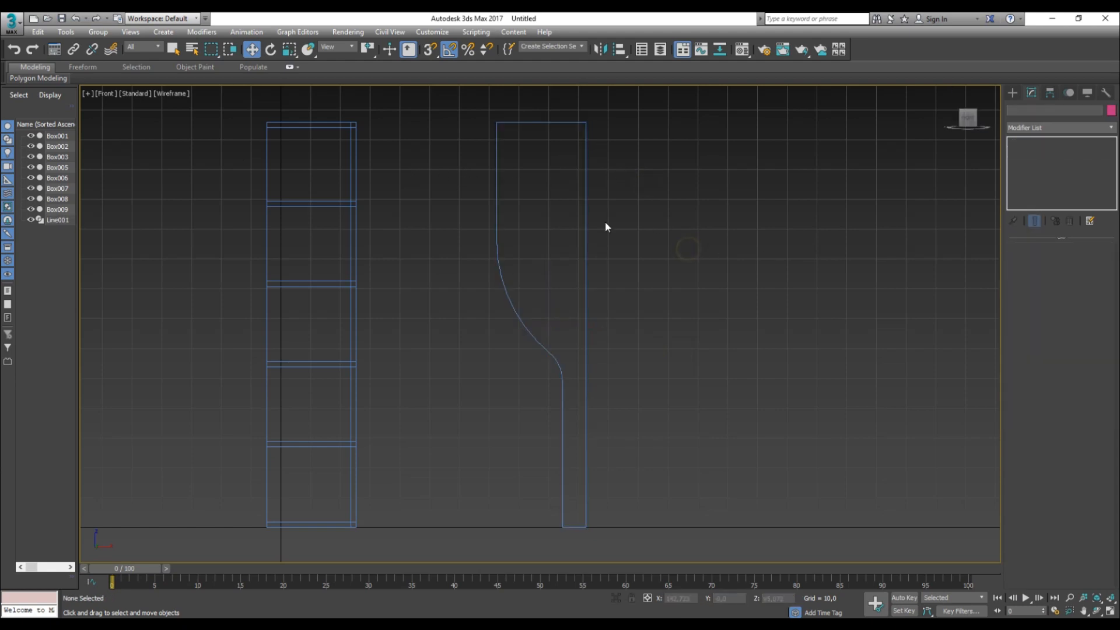
click(165, 102)
click(187, 104)
- Snap the curved panel by its bottom corner onto the matching bottom corner of the shelf unit's open front
click(551, 145)
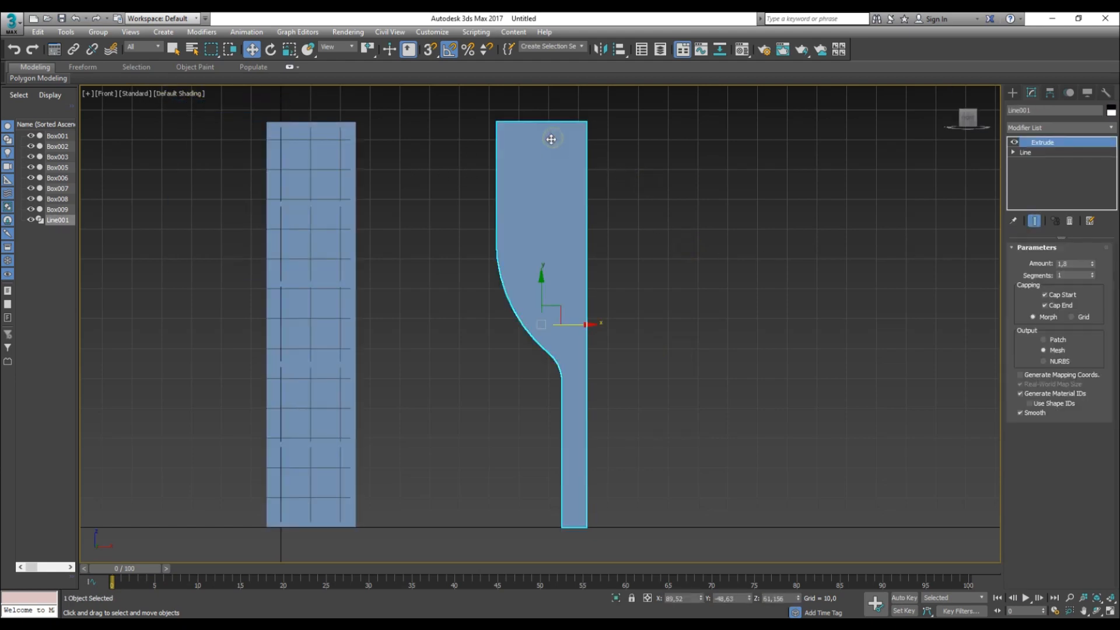
alt+middle_drag(551, 145, 569, 172)
scroll(568, 172, down, 5)
scroll(511, 195, up, 4)
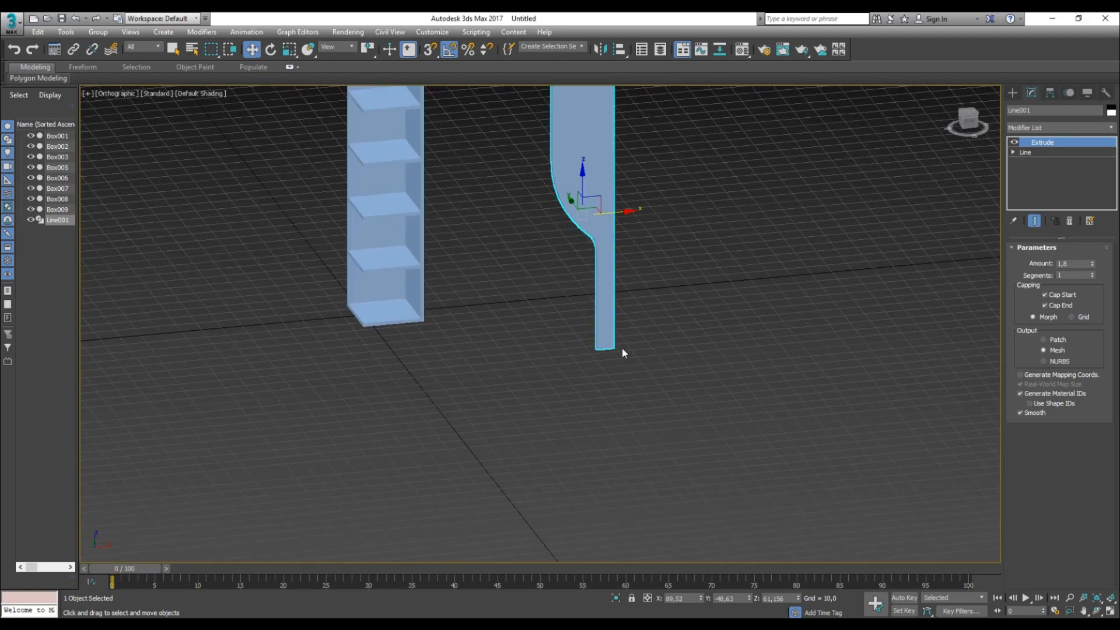
key(s)
drag(614, 349, 425, 323)
click(469, 334)
click(417, 302)
- Examine how the curved panel fits against the shelf unit's bottom corner, shelves and top
scroll(416, 305, up, 7)
alt+middle_drag(416, 307, 386, 335)
click(551, 467)
click(421, 388)
scroll(441, 397, down, 4)
alt+middle_drag(480, 403, 535, 399)
click(535, 400)
click(415, 355)
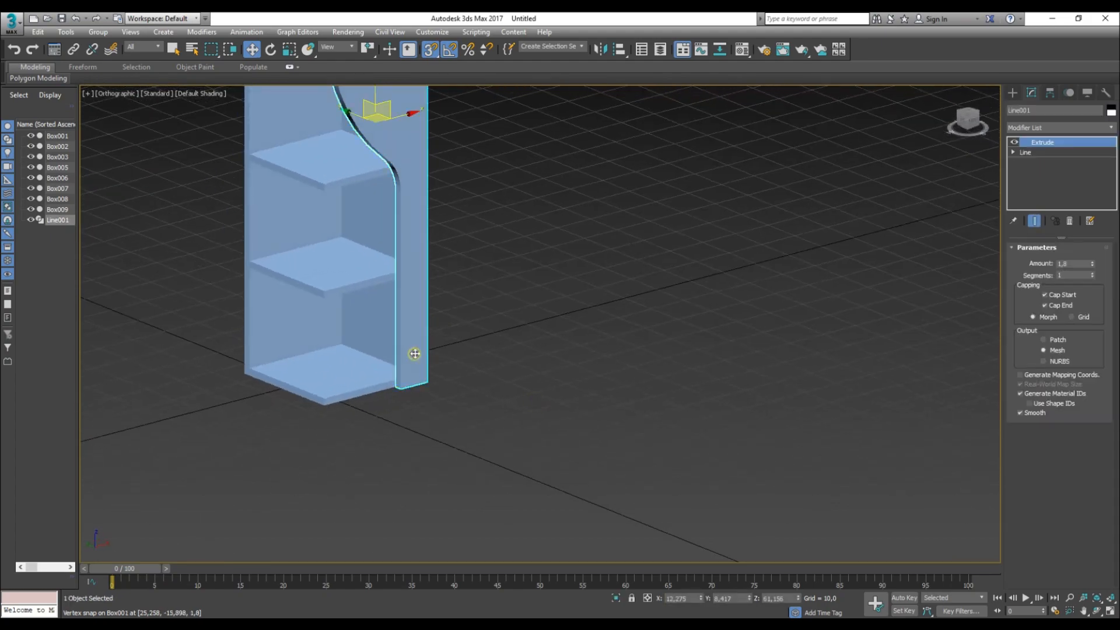
middle_drag(415, 353, 438, 435)
scroll(438, 435, down, 4)
click(487, 388)
click(425, 245)
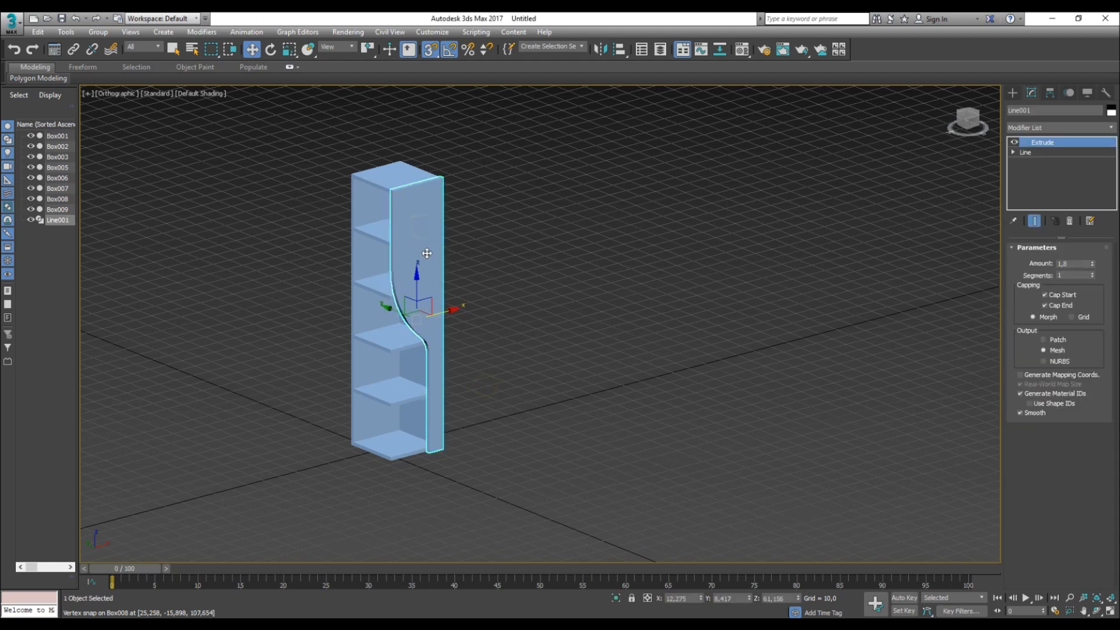
- Copy the curved panel to the shelf unit's other side and mirror the copy about Z with No Clone
shift+drag(441, 317, 356, 339)
click(559, 369)
click(601, 50)
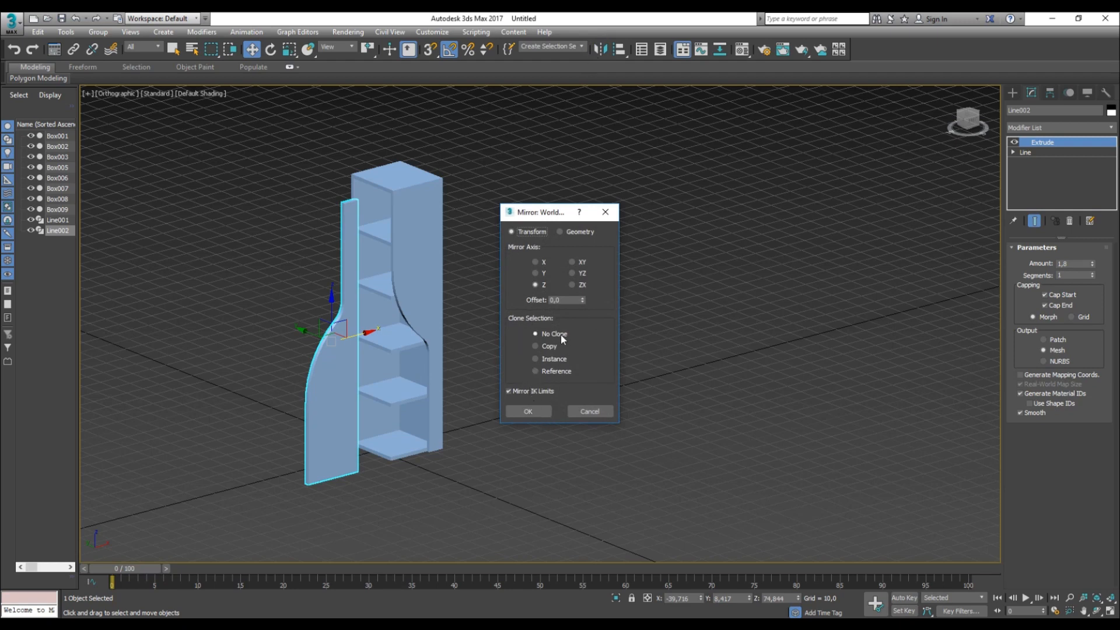
click(549, 348)
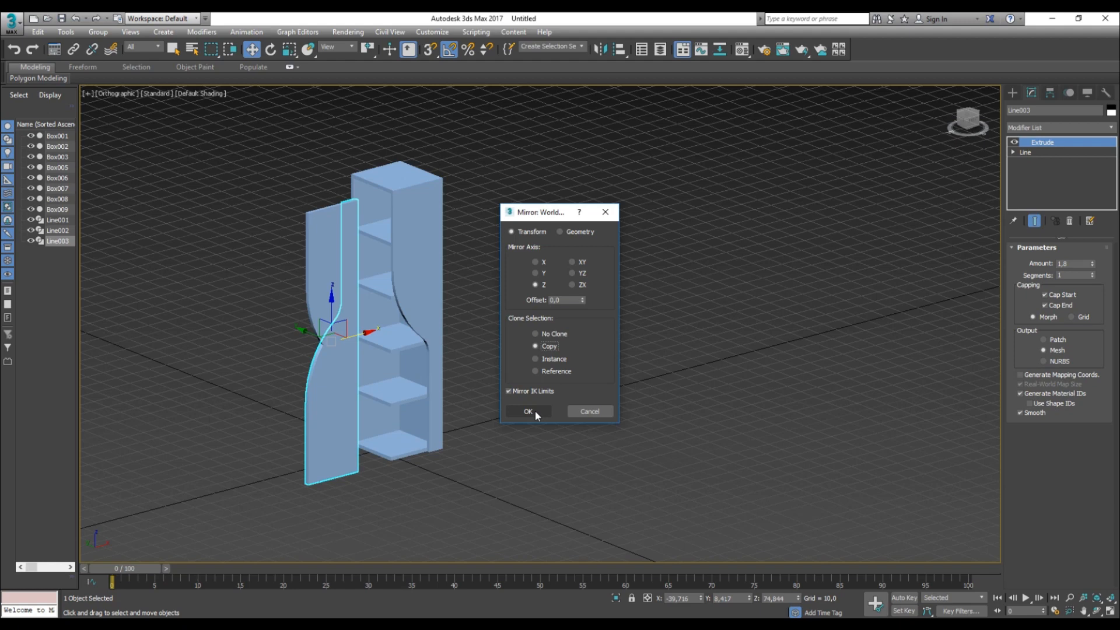
click(535, 334)
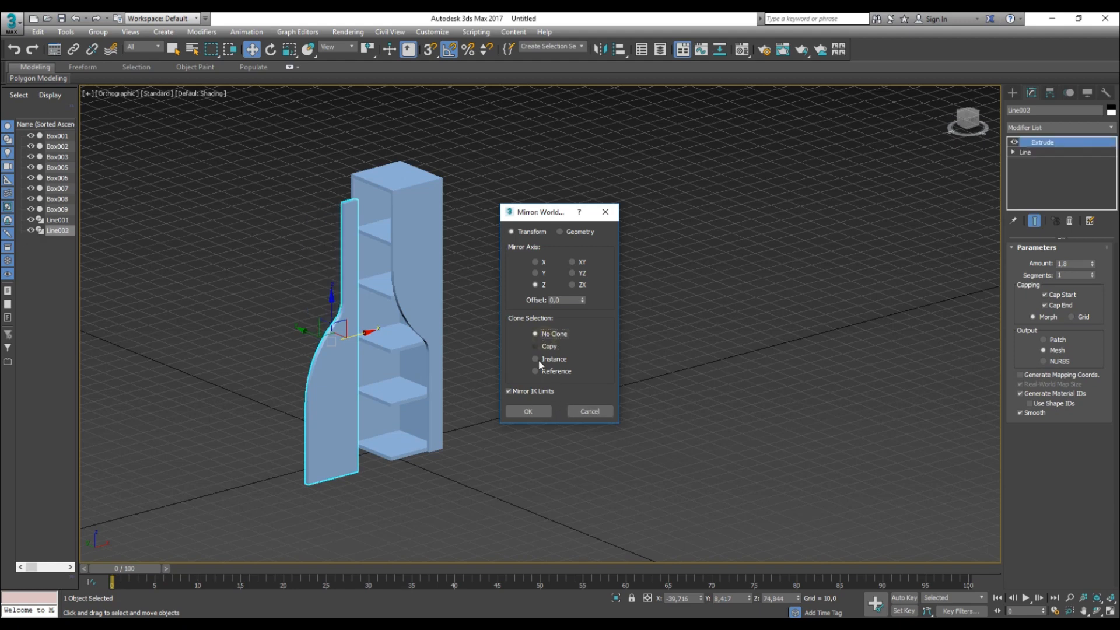
click(538, 411)
- Rotate the mirrored copy 90 degrees about the vertical axis, parallel to the shelf unit's open left side
key(e)
drag(290, 334, 347, 333)
scroll(483, 325, up, 5)
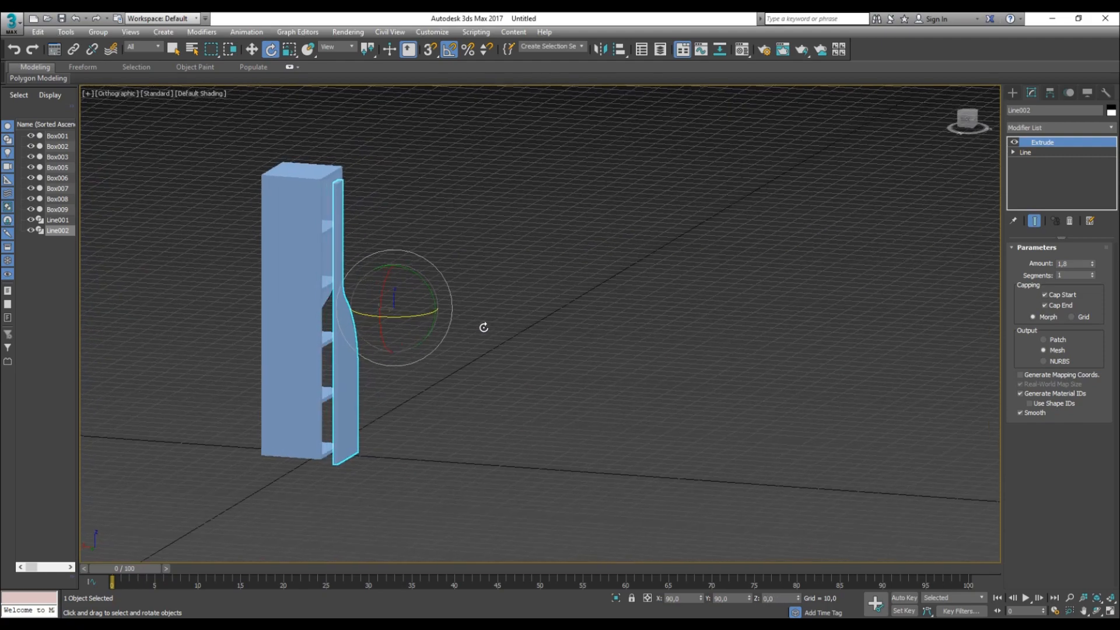
- Snap the mirrored copy by its bottom corner onto the bottom corner of the shelf unit's open left side
scroll(333, 470, up, 4)
click(368, 459)
click(396, 430)
scroll(385, 455, up, 2)
key(w)
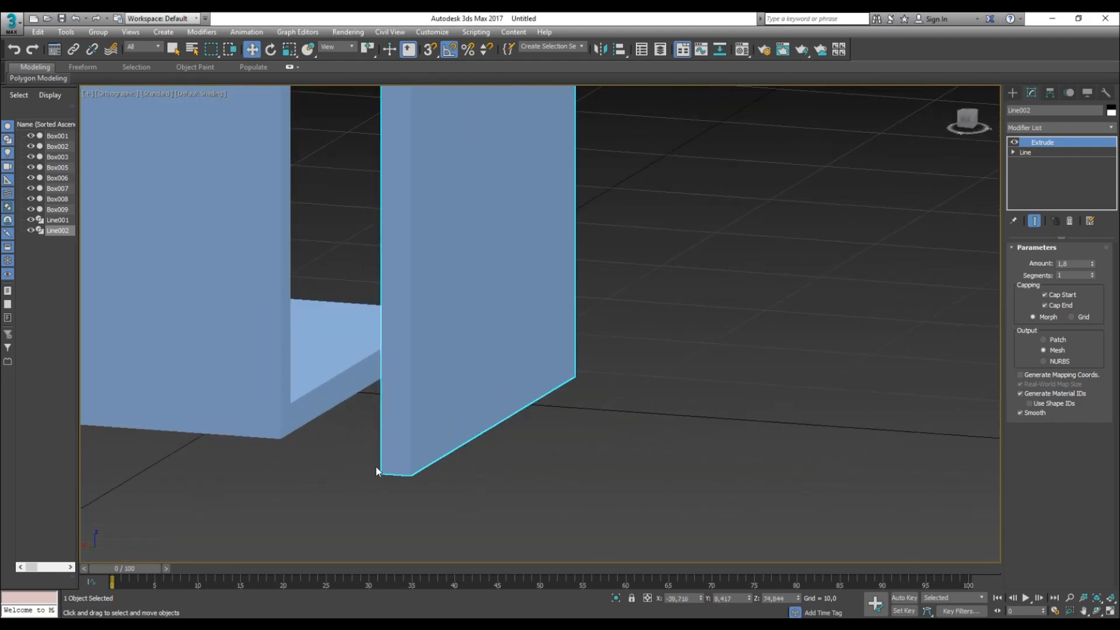
key(s)
drag(385, 472, 282, 438)
click(359, 468)
click(346, 382)
scroll(359, 395, down, 6)
alt+middle_drag(400, 418, 277, 420)
click(413, 424)
alt+middle_drag(412, 425, 435, 482)
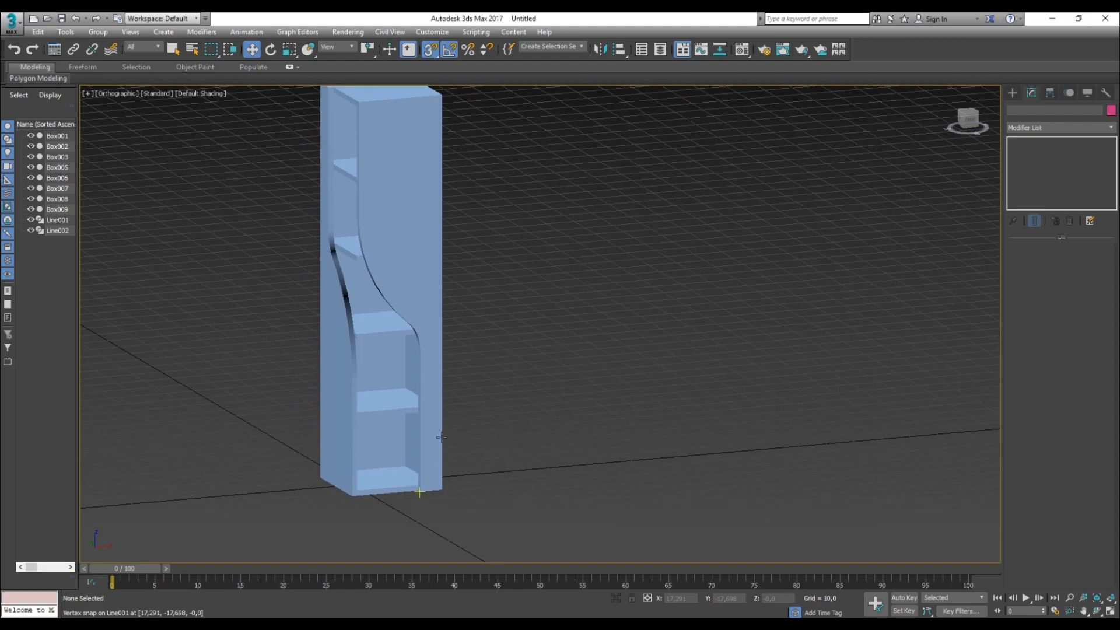
- Pull both curved panels off the shelf unit, moving the mirrored one to the front and the original to the left
click(435, 482)
alt+middle_drag(421, 301, 329, 325)
click(490, 321)
click(329, 325)
key(s)
drag(310, 293, 534, 346)
click(420, 271)
drag(420, 272, 345, 308)
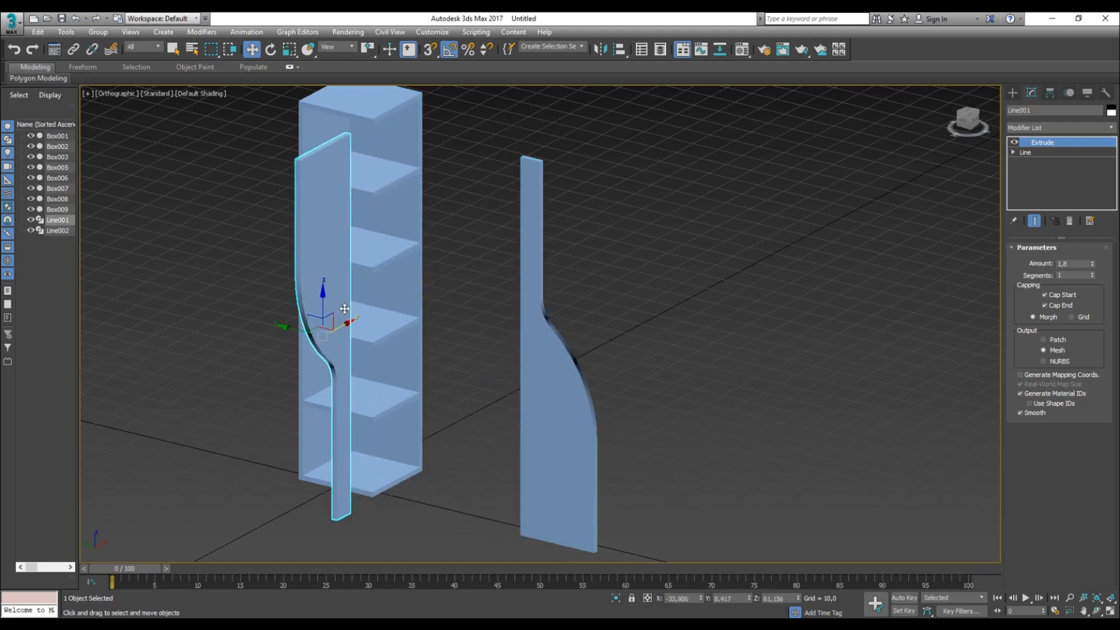
- Rotate the original curved panel 90 degrees about the vertical axis and snap its bottom corner to the shelf unit's open left side
key(e)
drag(269, 355, 320, 350)
alt+middle_drag(320, 350, 310, 500)
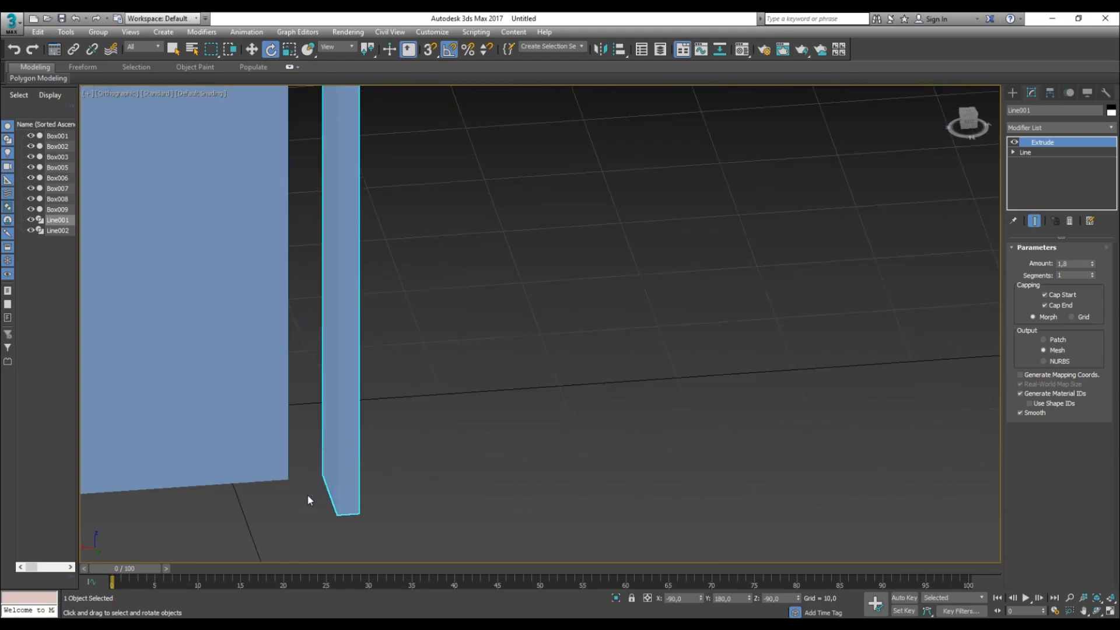
key(w)
key(s)
drag(338, 514, 298, 487)
scroll(298, 488, down, 5)
mouse_move(298, 488)
alt+middle_down()
mouse_move(320, 485)
mouse_move(279, 485)
alt+middle_up()
scroll(279, 485, down, 3)
- Select the mirrored panel and rotate it 90 degrees about the vertical axis, parallel to the shelf unit's front
click(491, 426)
alt+middle_drag(491, 426, 406, 445)
key(e)
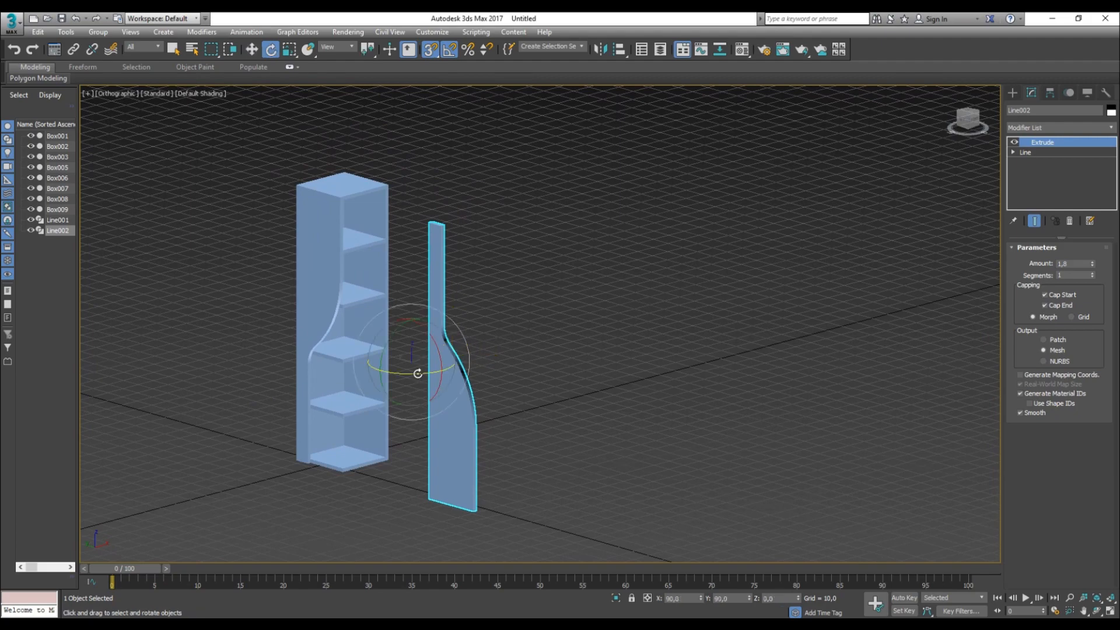
drag(411, 375, 366, 375)
- Snap the mirrored panel by its bottom corner onto the bottom corner of the shelf unit's open front
alt+middle_drag(429, 392, 361, 410)
middle_drag(517, 482, 426, 485)
scroll(416, 509, up, 3)
key(w)
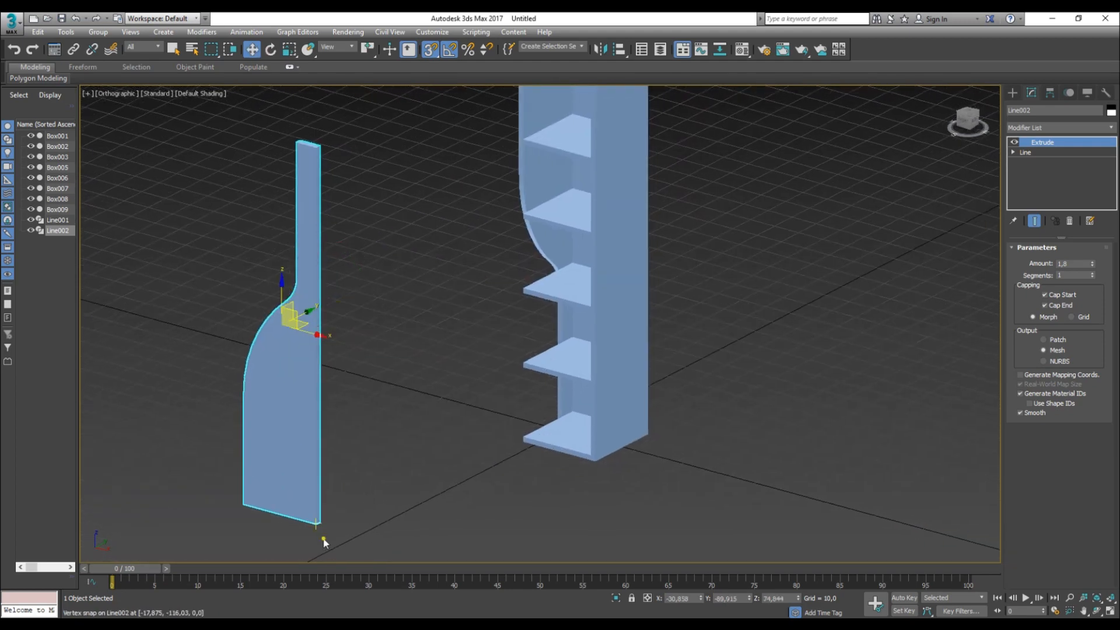
click(323, 535)
click(319, 521)
scroll(319, 524, up, 5)
drag(313, 518, 563, 469)
scroll(428, 505, down, 5)
scroll(563, 469, up, 6)
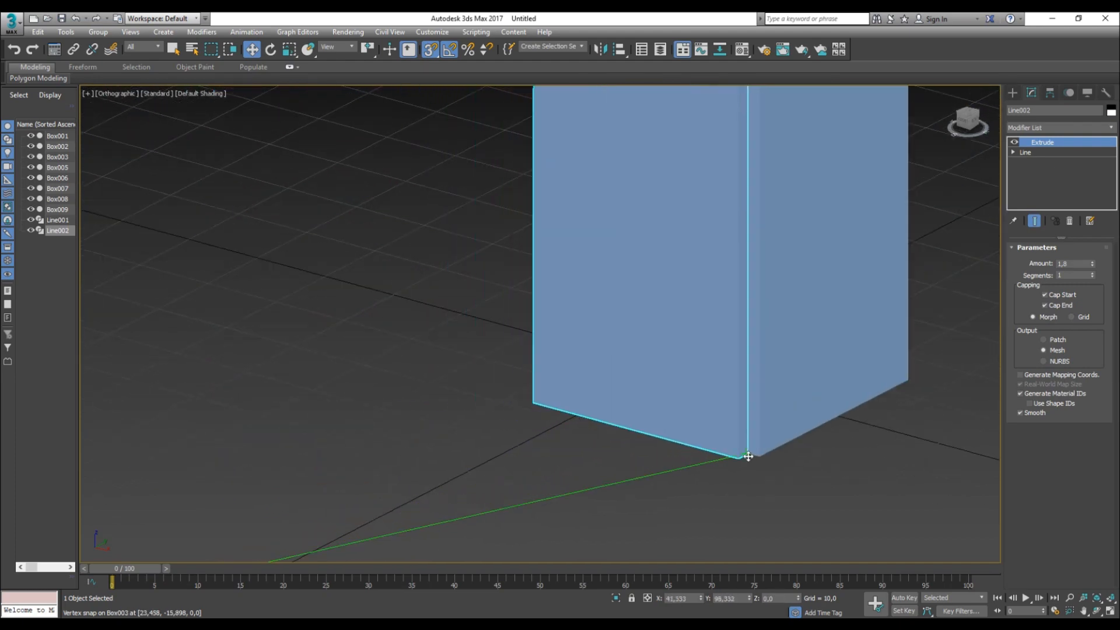
click(753, 486)
click(697, 425)
- Switch to the Perspective view and examine the shelf unit with both curved panels in place
scroll(665, 432, down, 2)
alt+middle_drag(586, 495, 668, 496)
click(695, 507)
click(649, 432)
scroll(644, 440, down, 4)
alt+middle_drag(554, 453, 581, 449)
key(p)
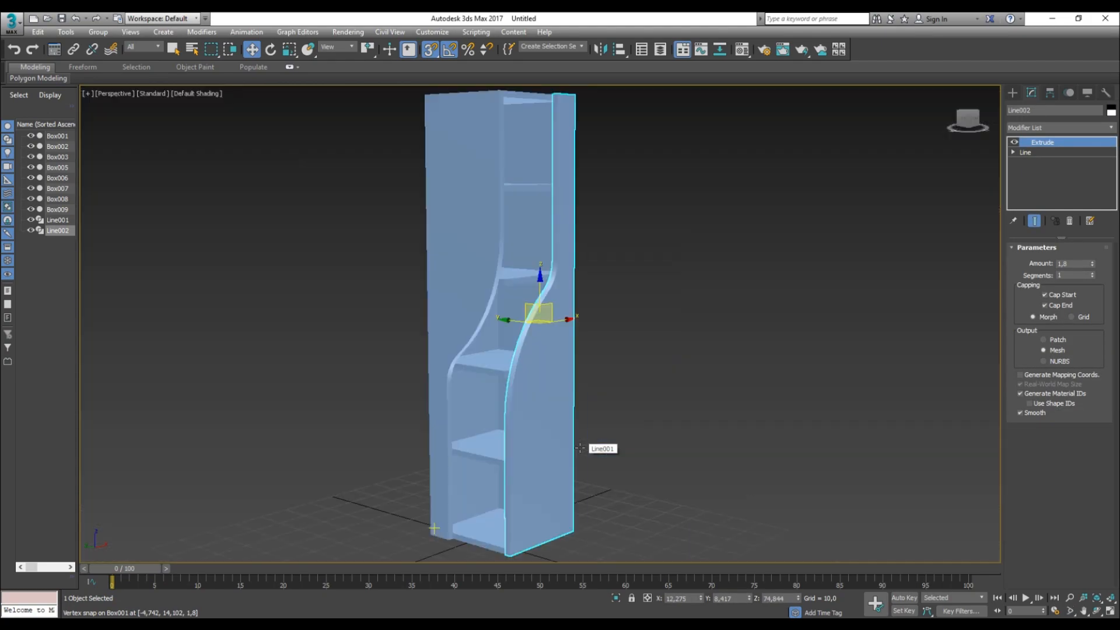
click(676, 413)
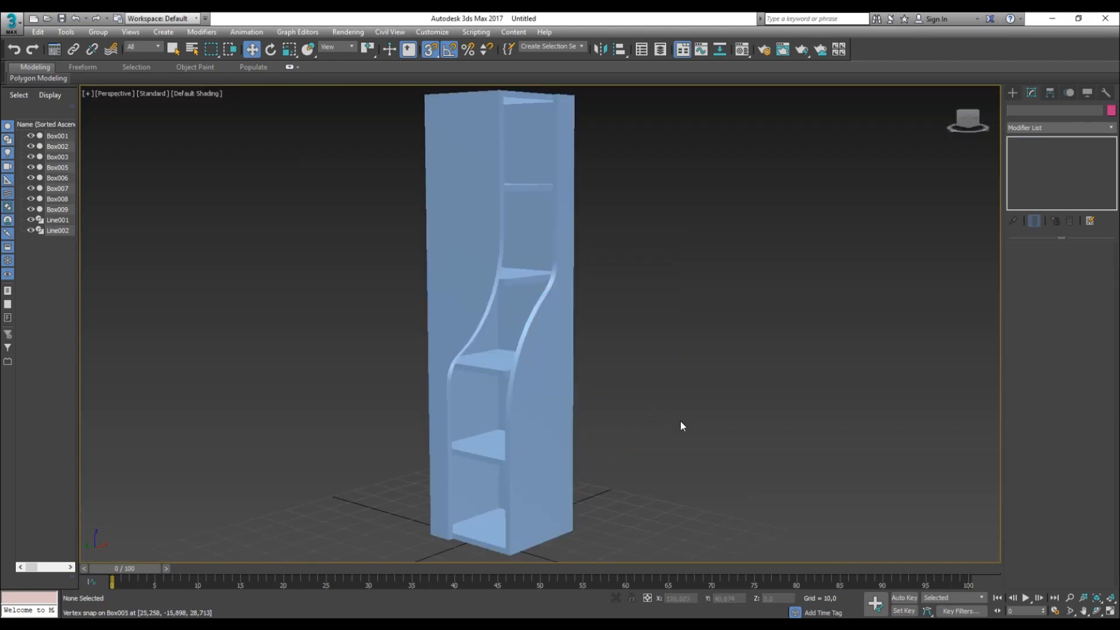
- Add an Edit Poly modifier to the curved panel on the shelf unit's left side
click(456, 325)
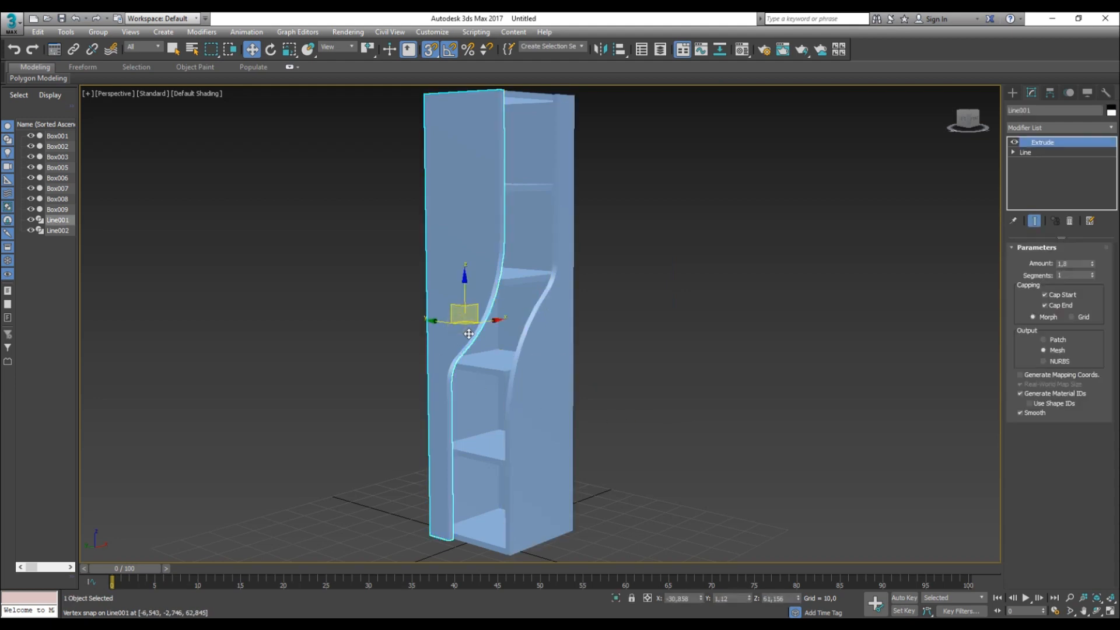
scroll(469, 334, down, 2)
click(651, 338)
click(479, 279)
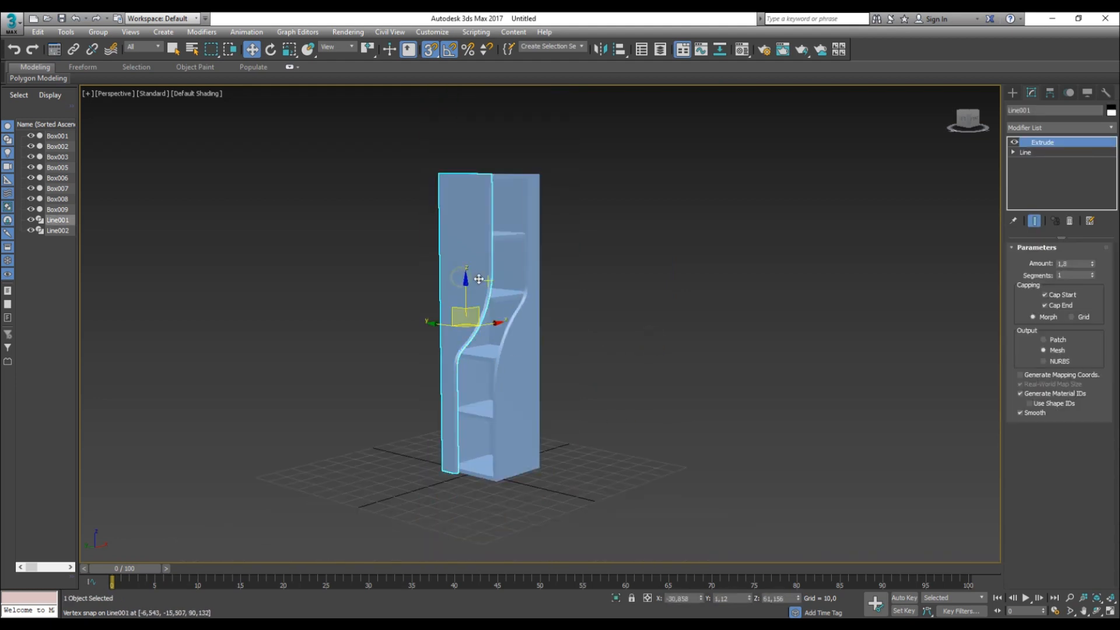
click(1043, 127)
text(esh)
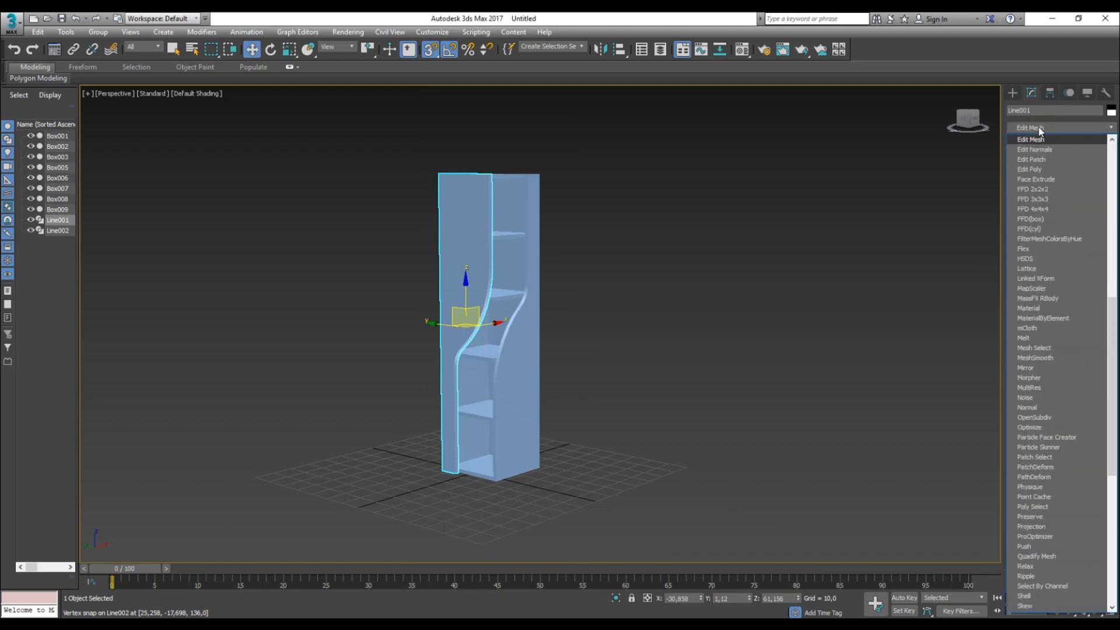
click(1034, 170)
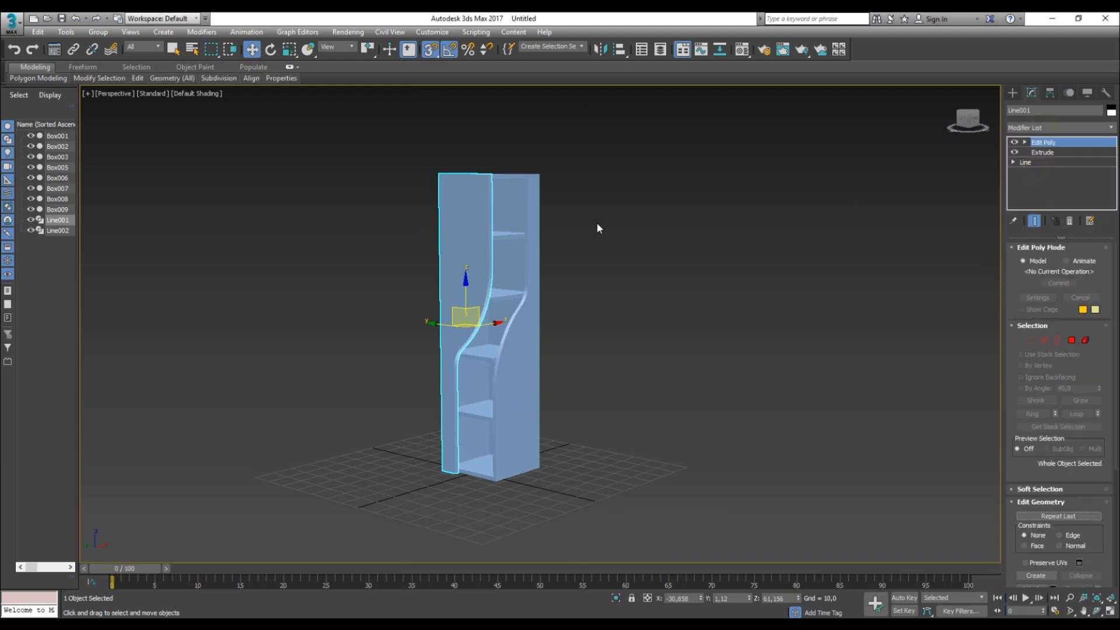
- With snapping off, raise the vertices along the left panel's curved edge by about 5 units and leave vertex editing
key(1)
key(s)
alt+middle_drag(544, 176, 589, 184)
drag(543, 124, 483, 261)
drag(454, 485, 449, 488)
scroll(460, 363, up, 3)
mouse_move(443, 321)
mouse_down()
mouse_move(430, 320)
mouse_move(440, 335)
mouse_up()
scroll(532, 376, down, 3)
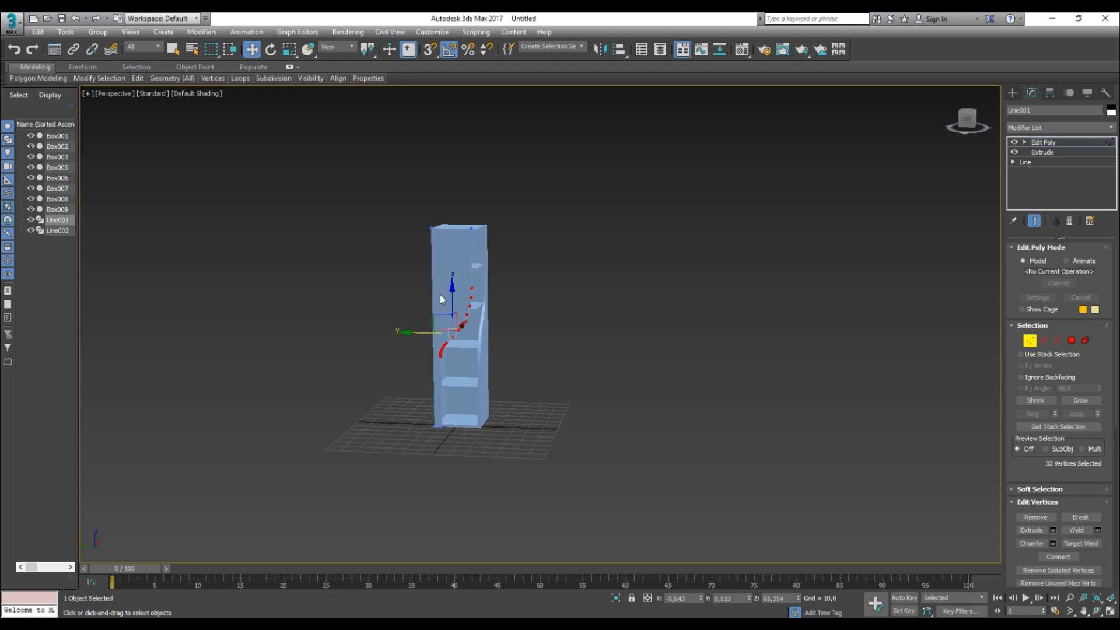
scroll(452, 306, up, 2)
drag(456, 313, 456, 294)
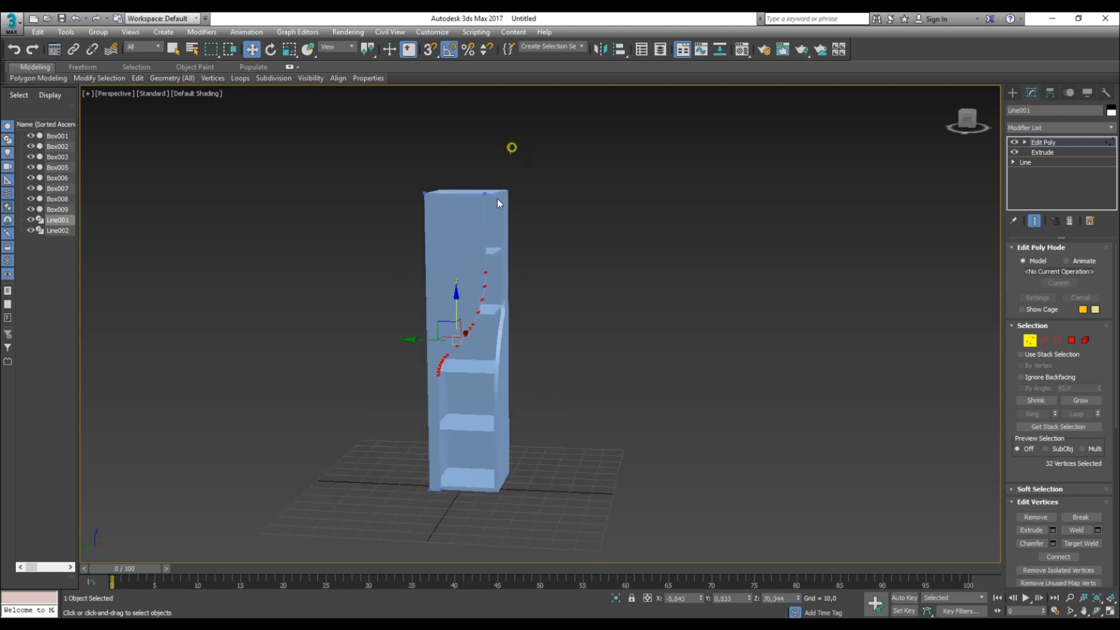
drag(441, 358, 436, 380)
click(543, 325)
key(1)
- Delete the mirrored curved panel on the shelf unit's front
click(569, 325)
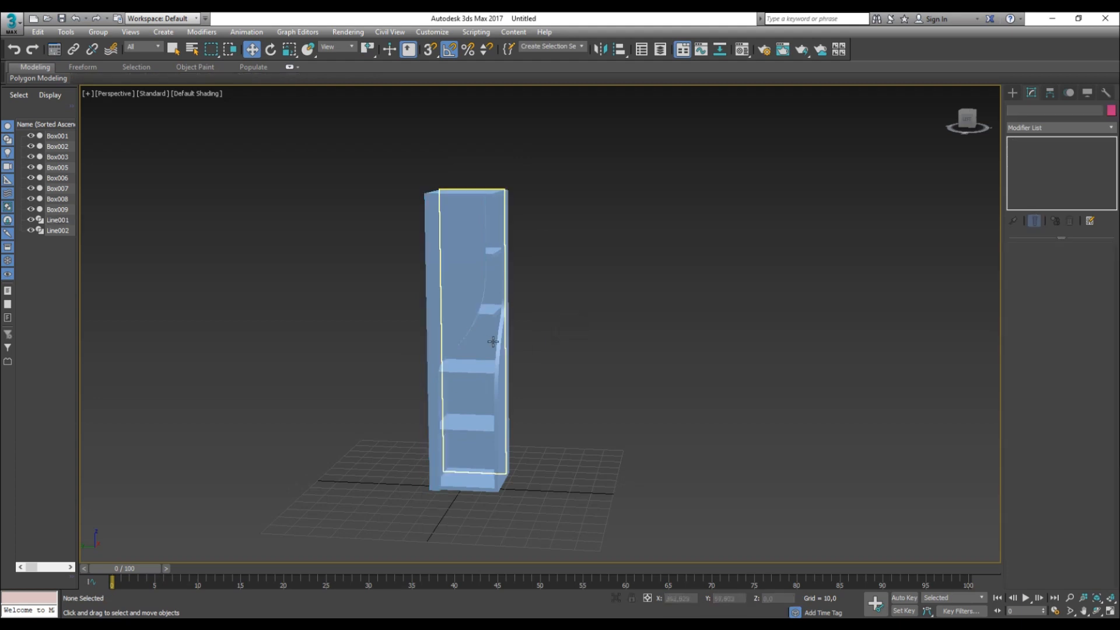
click(503, 343)
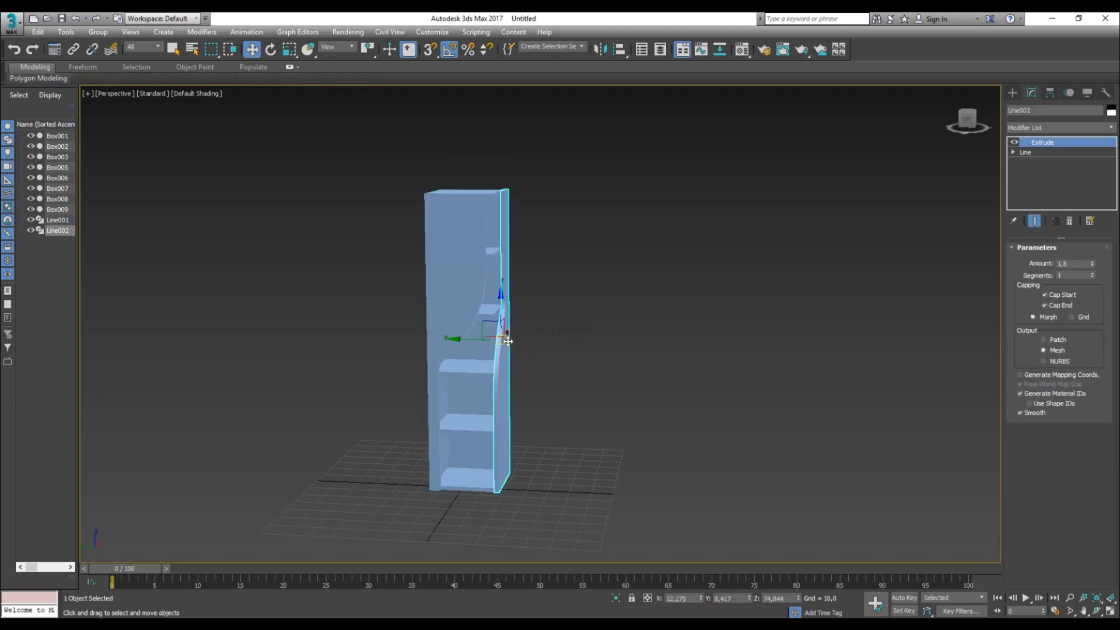
key(Delete)
- Copy the edited curved panel to the shelf unit's opposite side and flip the copy upside down with Mirror
click(473, 315)
alt+middle_drag(495, 334, 443, 338)
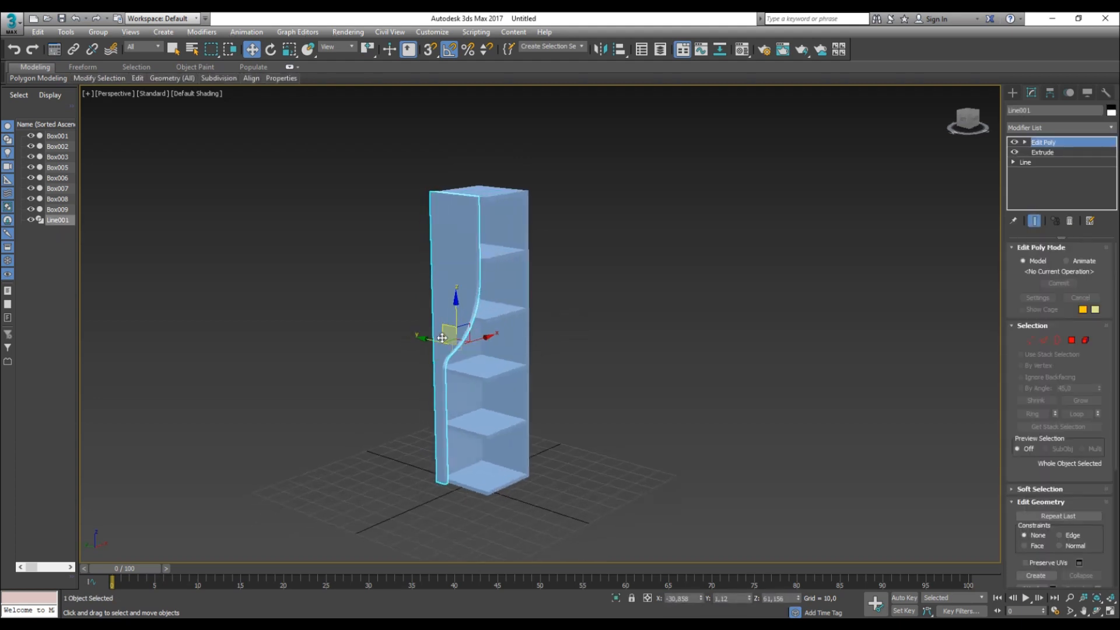
shift+drag(442, 337, 545, 337)
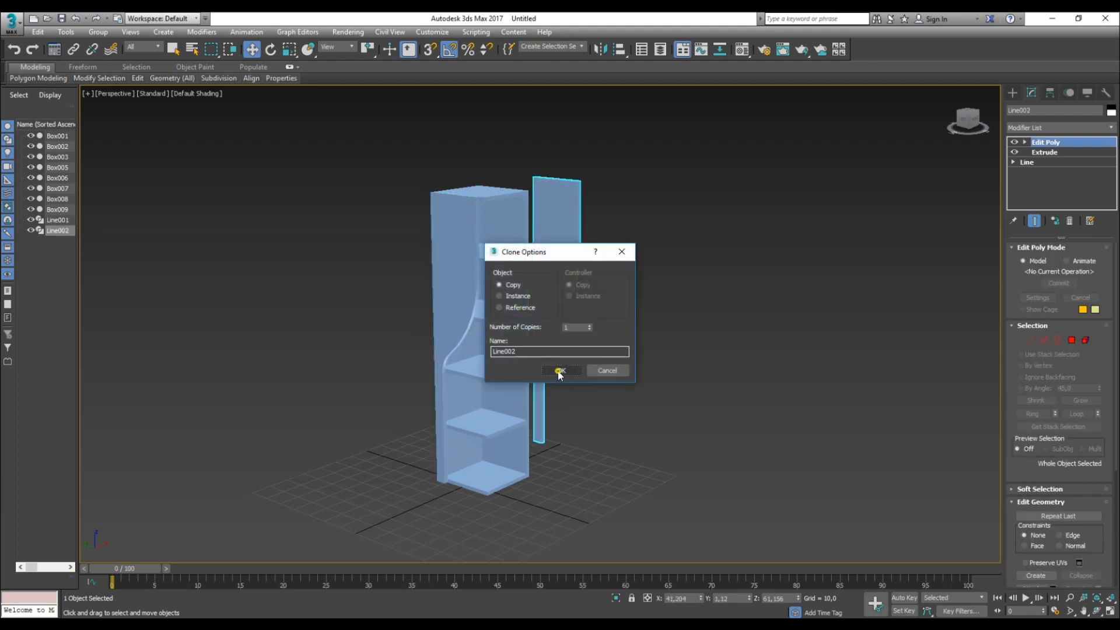
click(558, 371)
key(e)
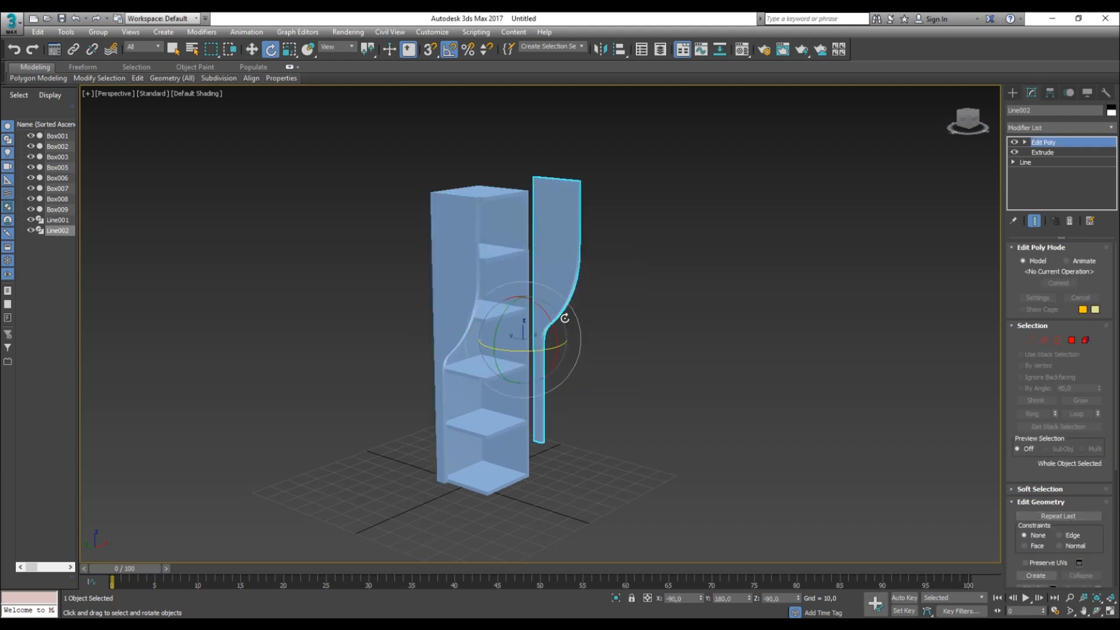
click(601, 51)
click(533, 405)
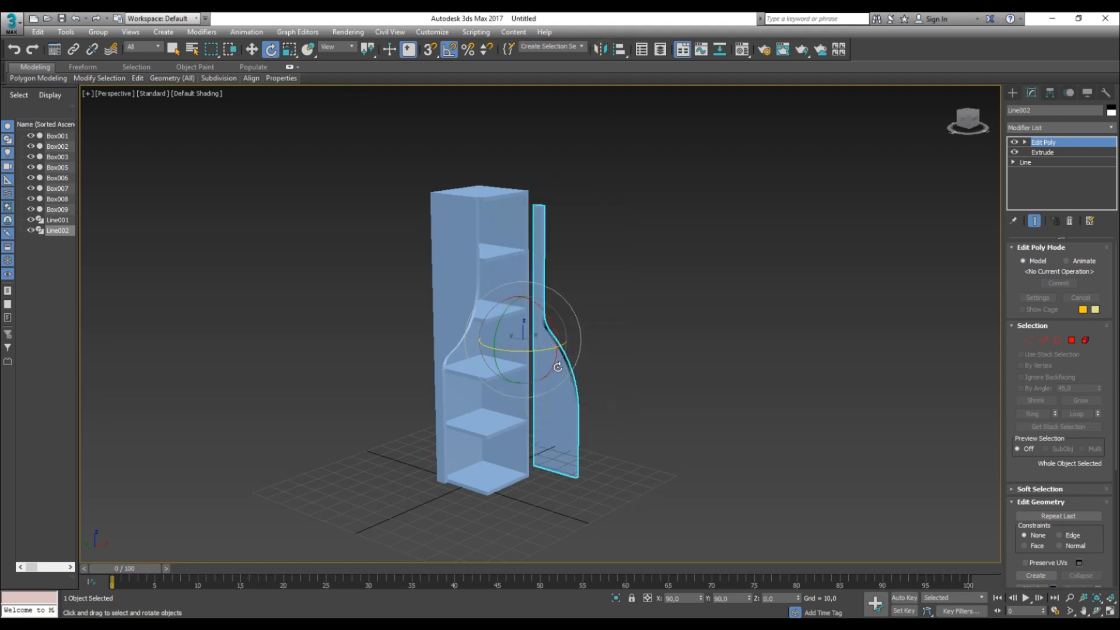
- Rotate the flipped copy 90 degrees about the vertical axis and snap its bottom corner onto the shelf unit's open front
drag(535, 351, 483, 355)
alt+middle_drag(483, 355, 417, 374)
scroll(570, 521, up, 5)
click(624, 526)
click(579, 460)
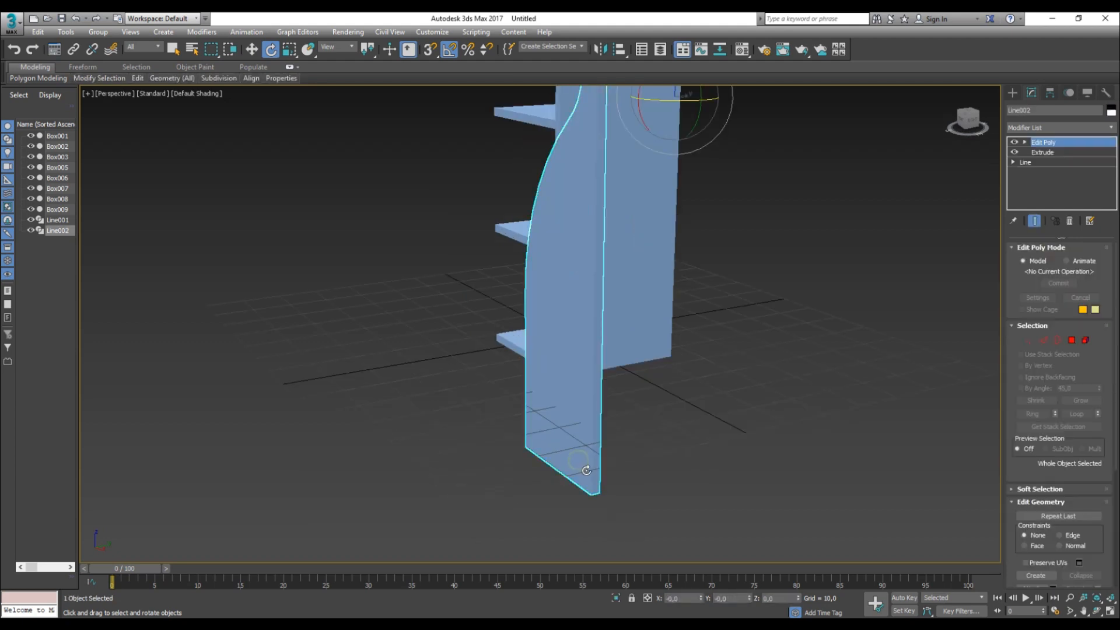
alt+middle_drag(590, 477, 606, 495)
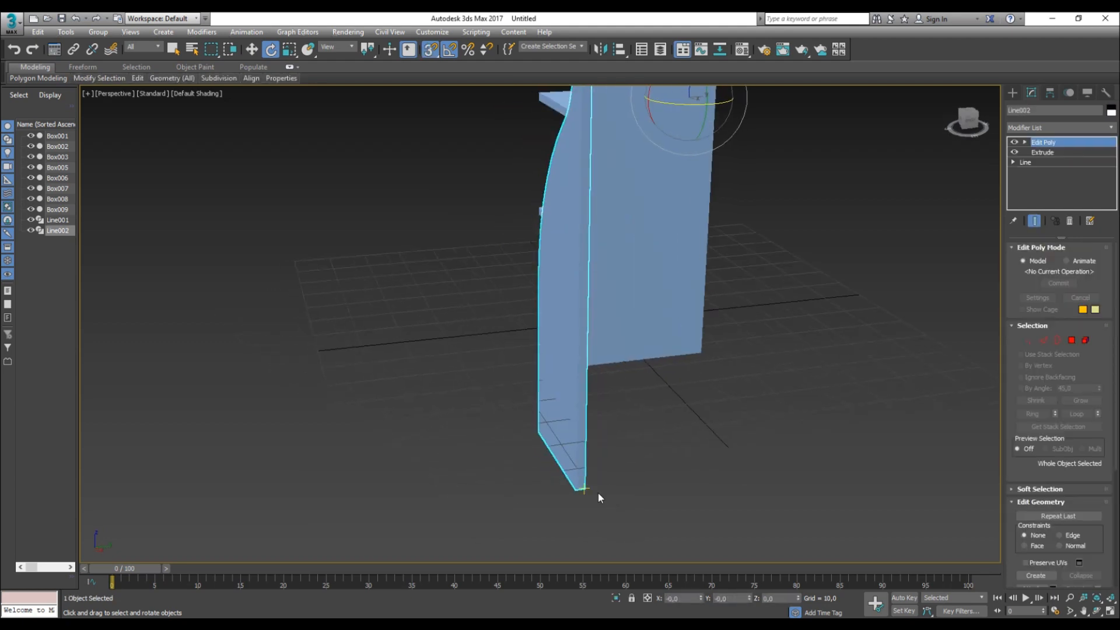
key(w)
drag(584, 488, 569, 367)
click(610, 409)
click(558, 325)
middle_drag(557, 325, 660, 448)
scroll(502, 465, down, 4)
click(658, 448)
click(508, 395)
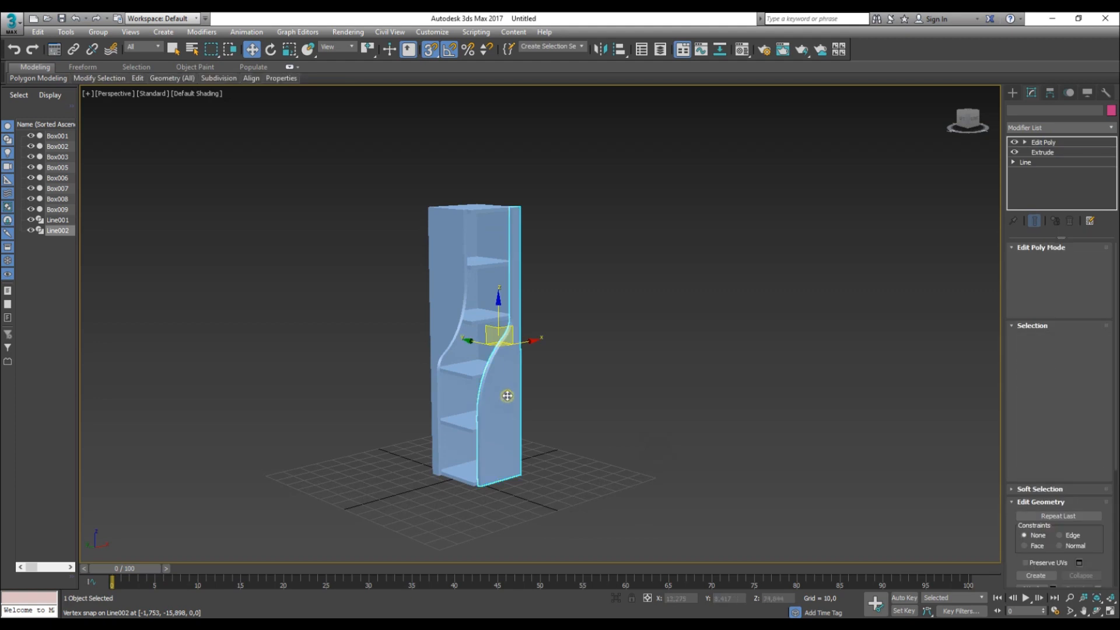
scroll(508, 396, up, 3)
click(684, 377)
click(558, 365)
click(666, 372)
scroll(677, 370, down, 3)
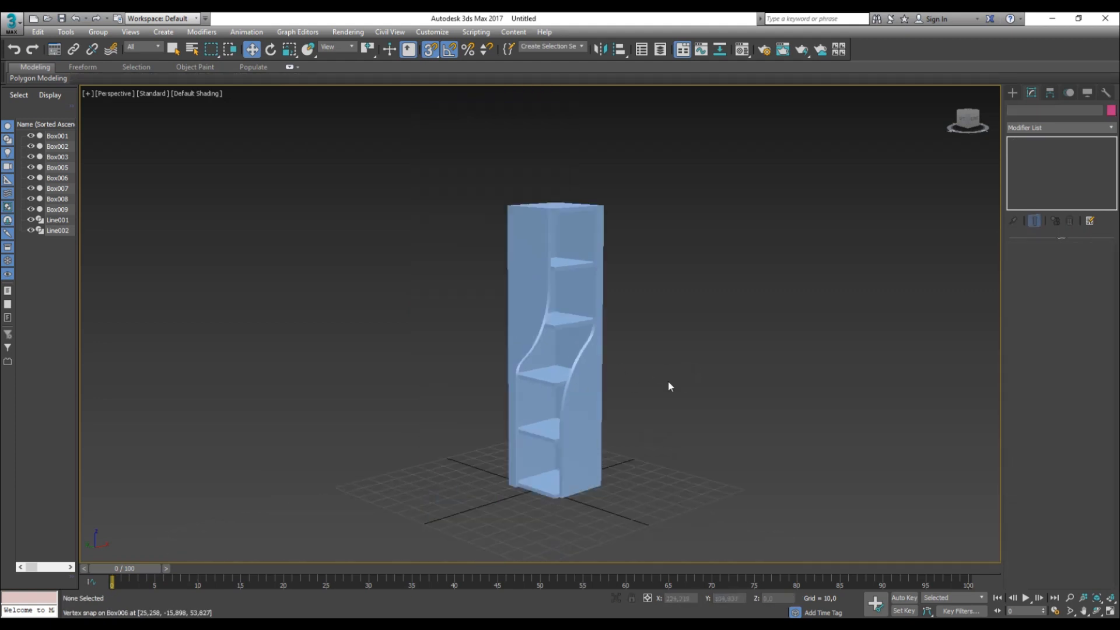
- Apply one shared Edit Poly modifier to the top board and the five shelves below it, and enter edge editing
scroll(673, 390, down, 1)
click(566, 419)
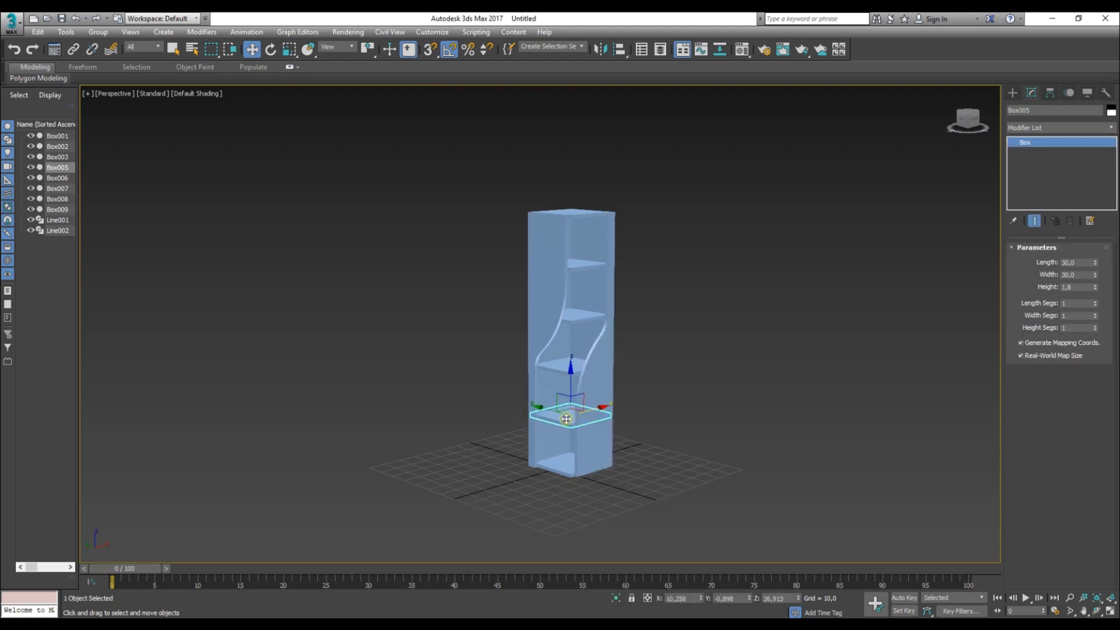
ctrl+click(569, 459)
ctrl+click(570, 367)
ctrl+click(574, 318)
ctrl+click(590, 263)
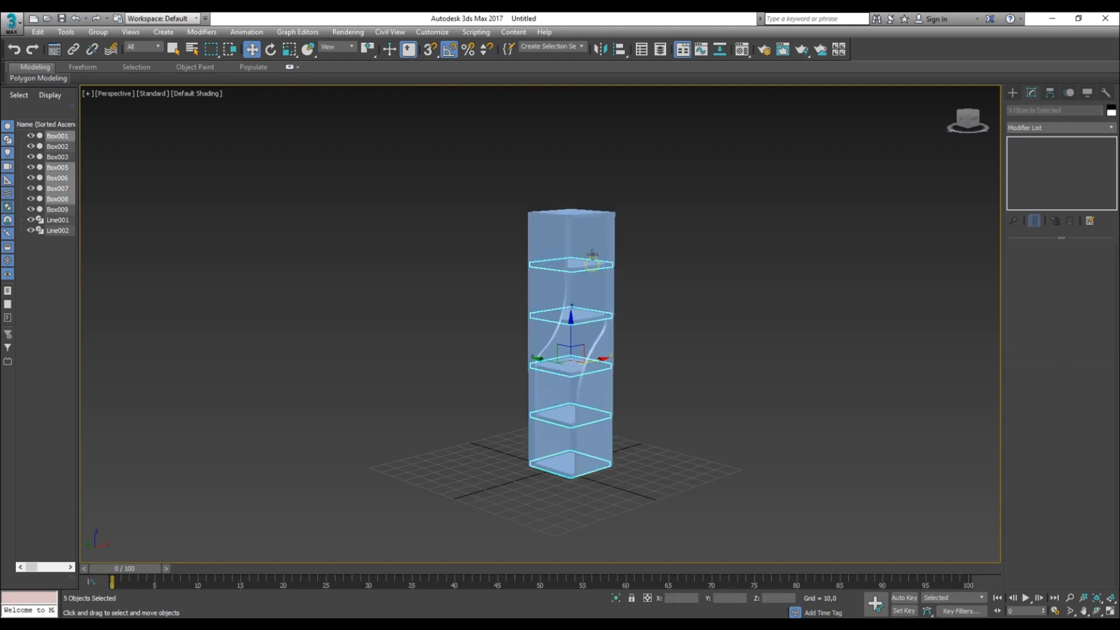
ctrl+click(582, 216)
click(1030, 126)
key(e)
click(1030, 169)
key(2)
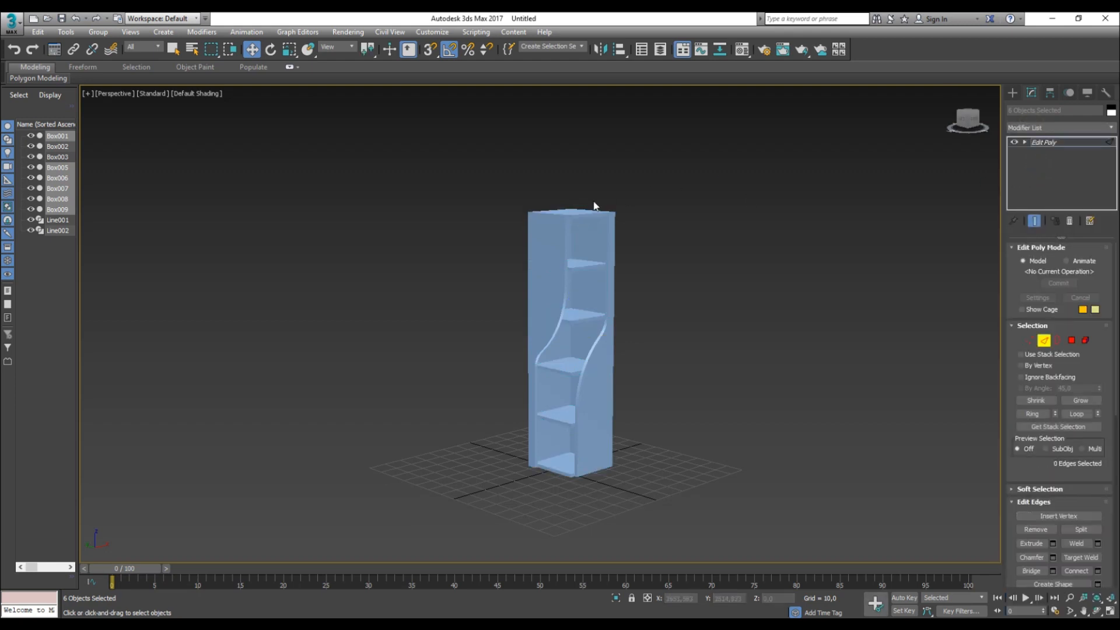
- Select the short vertical front-corner edge on each of the six horizontal boards, from the top board down to the bottom shelf
scroll(517, 253, up, 5)
scroll(517, 257, up, 2)
click(511, 268)
scroll(533, 392, down, 6)
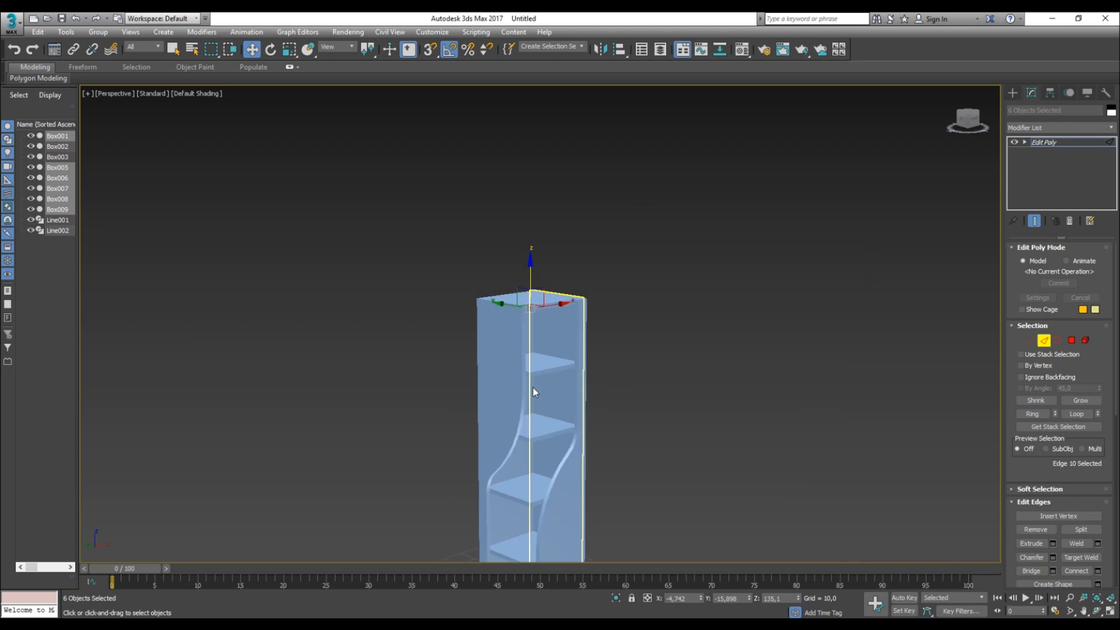
scroll(528, 375, up, 4)
click(533, 370)
scroll(560, 422, up, 3)
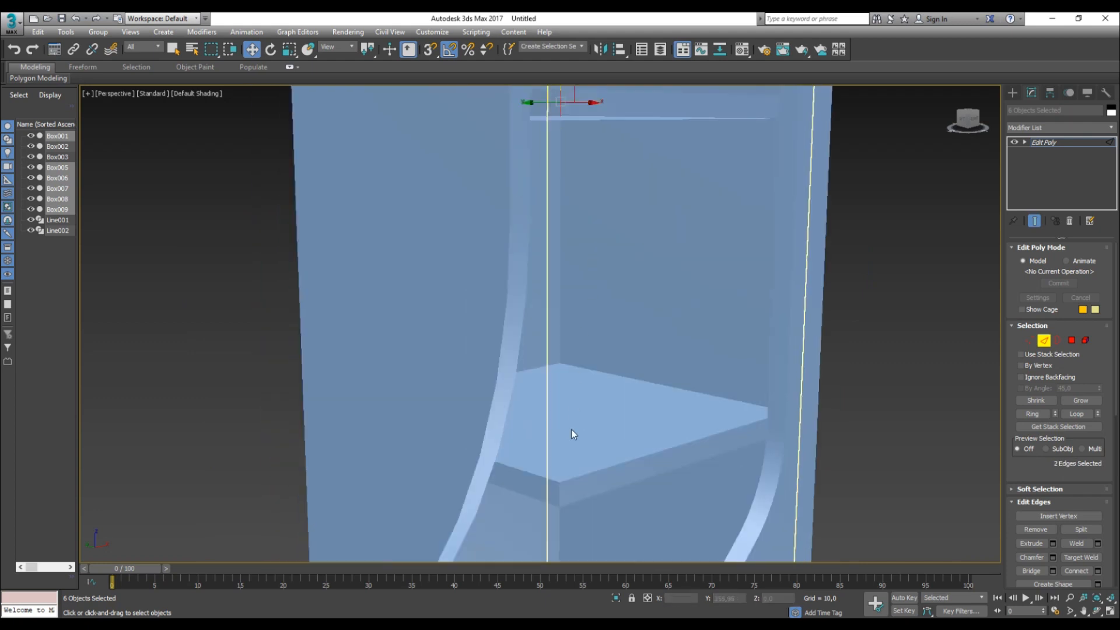
ctrl+click(557, 492)
scroll(582, 307, down, 5)
scroll(565, 363, up, 5)
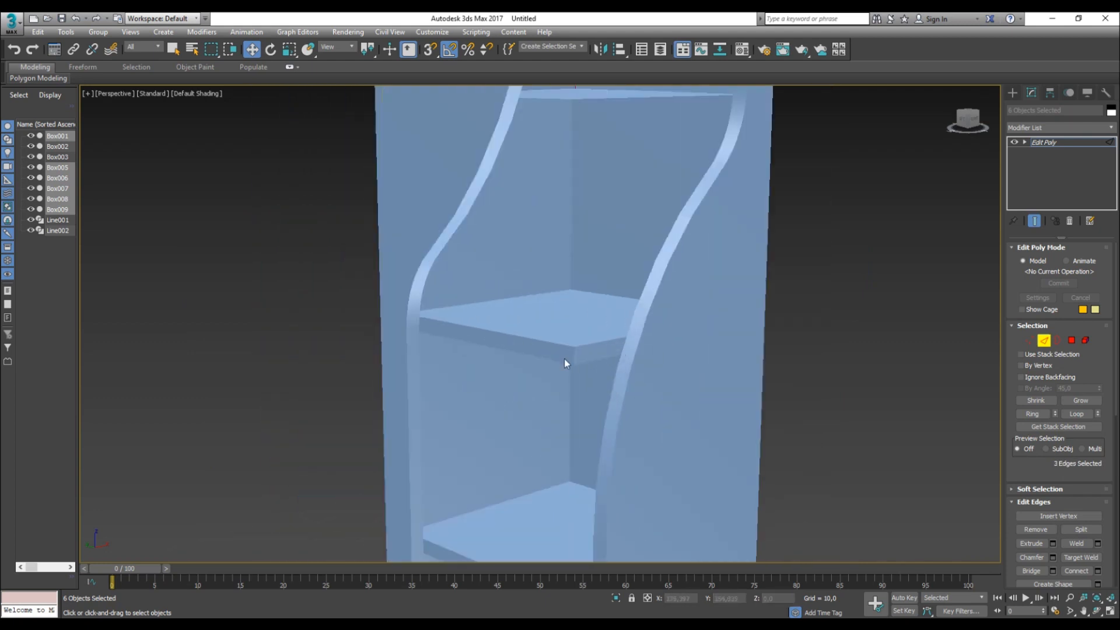
ctrl+click(571, 357)
scroll(571, 357, down, 5)
scroll(577, 427, up, 4)
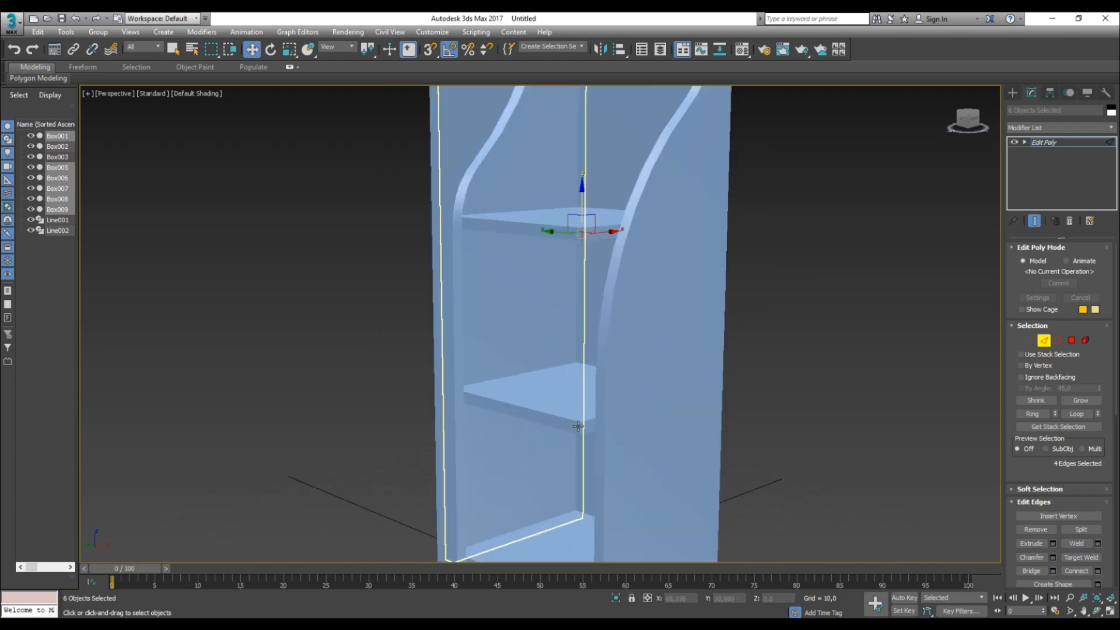
scroll(579, 426, down, 5)
scroll(579, 465, up, 5)
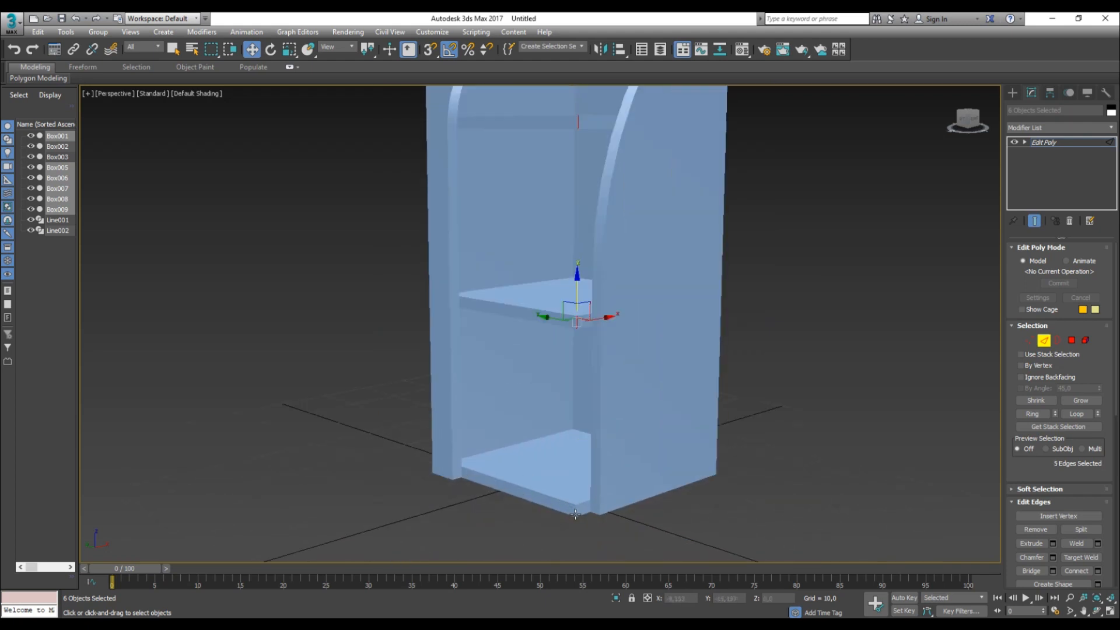
- Chamfer the six selected corner edges by 2,815 with 6 segments, then leave edge editing and deselect the boards
click(1052, 557)
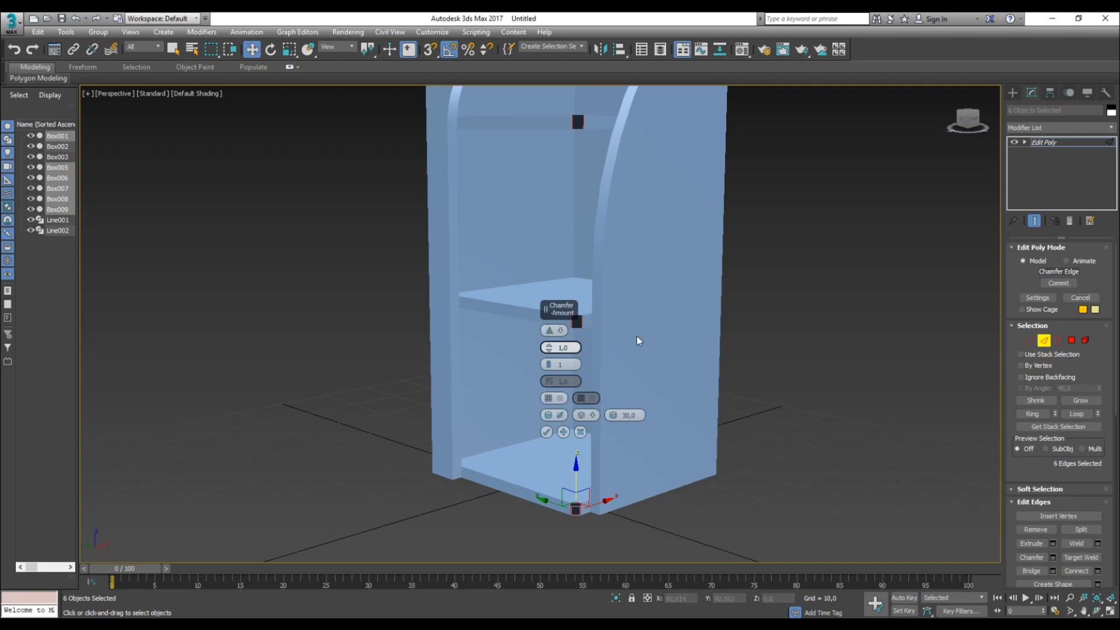
drag(548, 347, 549, 333)
drag(548, 334, 549, 339)
scroll(708, 477, down, 5)
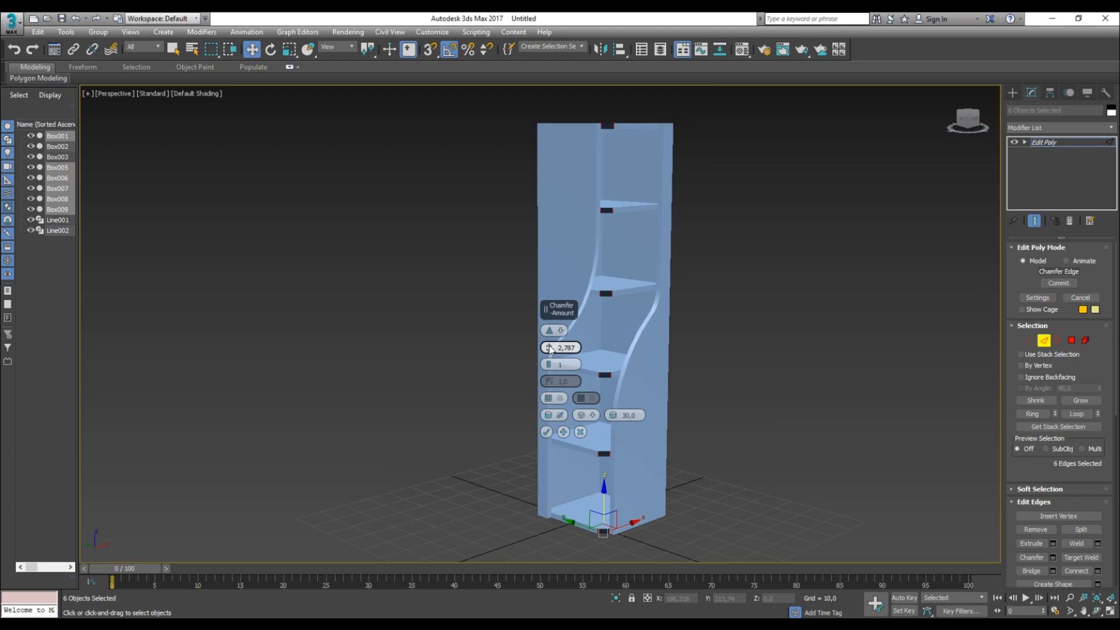
mouse_move(549, 344)
mouse_down()
mouse_move(548, 361)
mouse_move(549, 351)
mouse_up()
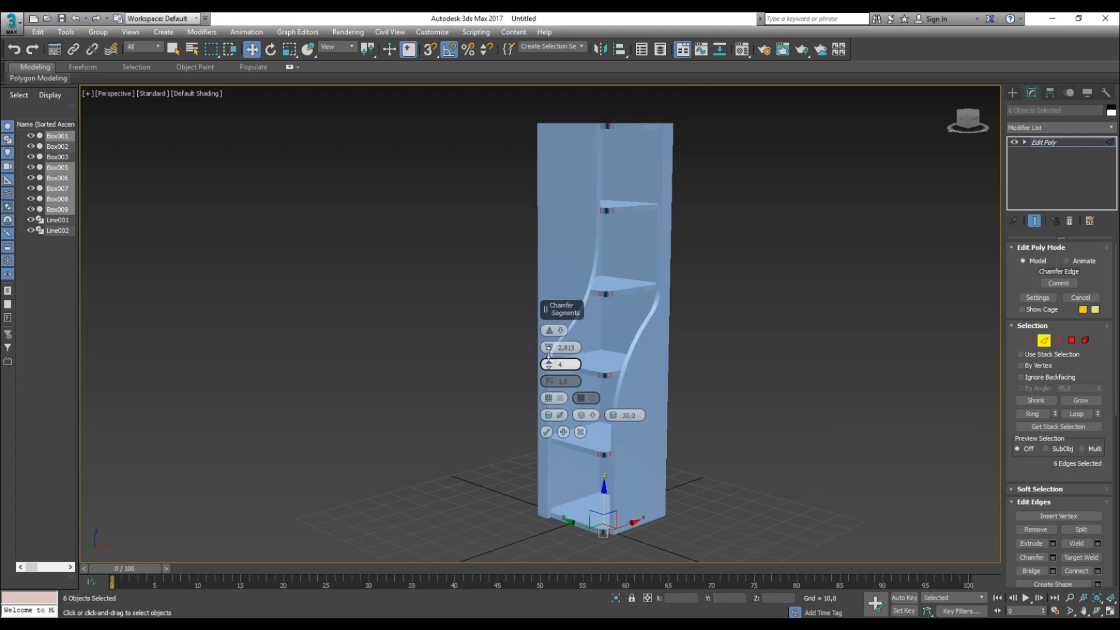
scroll(602, 131, up, 5)
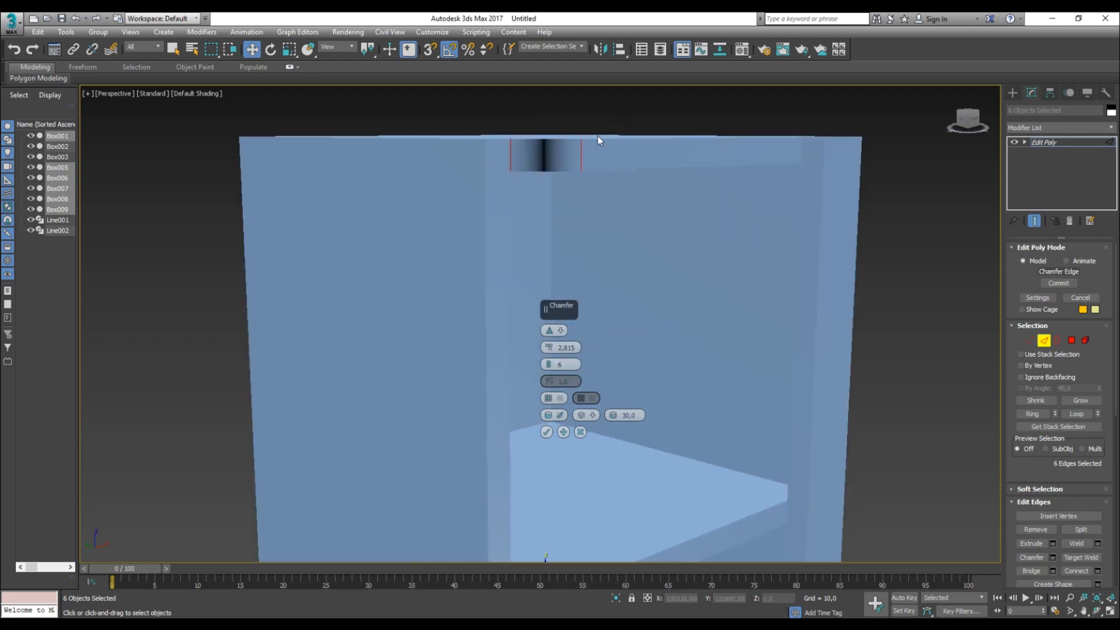
mouse_move(580, 167)
alt+middle_down()
mouse_move(543, 204)
mouse_move(586, 184)
alt+middle_up()
scroll(668, 257, down, 5)
alt+middle_drag(697, 323, 744, 245)
click(1044, 340)
click(898, 361)
- Examine the shelf unit's curved panels and rounded shelf corners from several angles
click(699, 379)
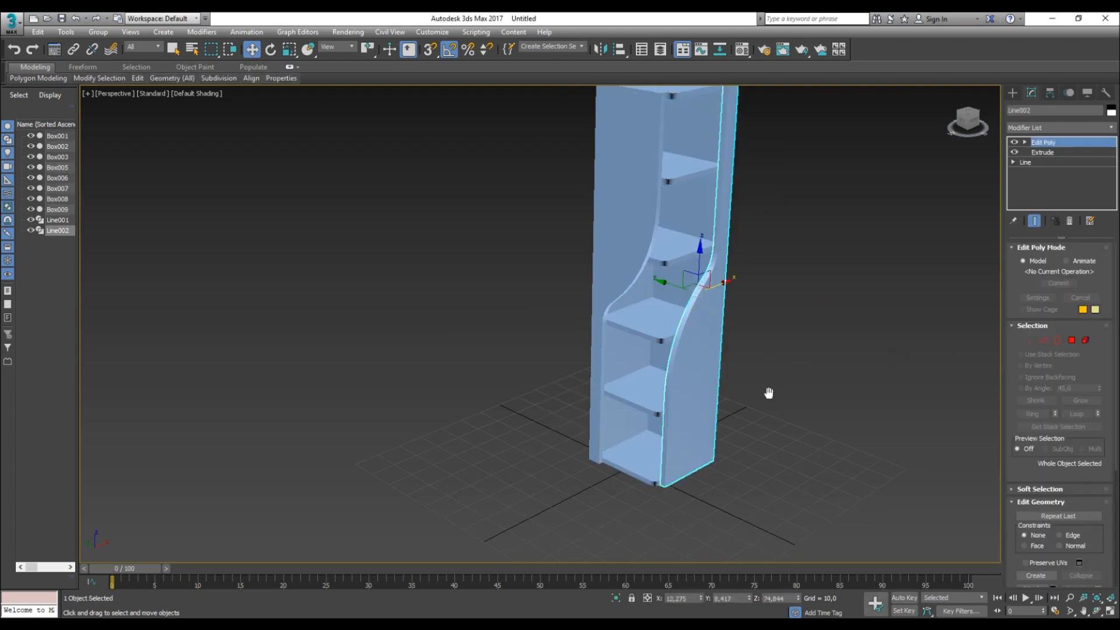
click(769, 402)
click(699, 377)
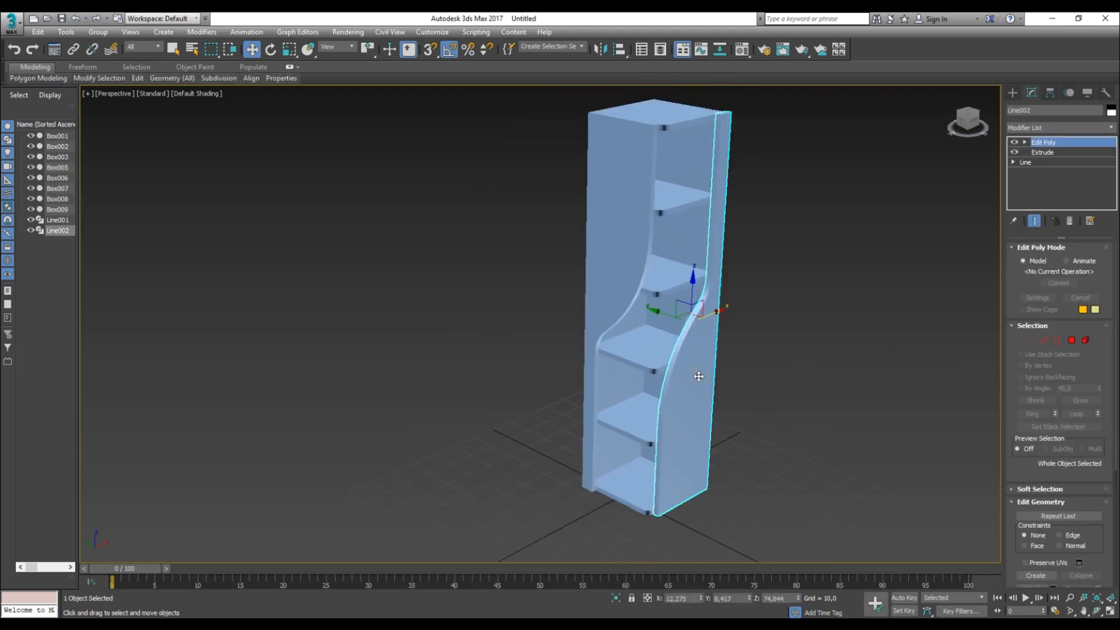
key(z)
click(573, 380)
click(560, 380)
middle_drag(560, 380, 599, 403)
mouse_move(599, 403)
alt+middle_down()
mouse_move(606, 391)
mouse_move(585, 386)
alt+middle_up()
click(690, 388)
scroll(690, 387, down, 3)
middle_drag(690, 401, 709, 388)
click(631, 378)
click(676, 379)
click(605, 379)
scroll(605, 377, up, 1)
click(700, 378)
click(603, 376)
click(704, 375)
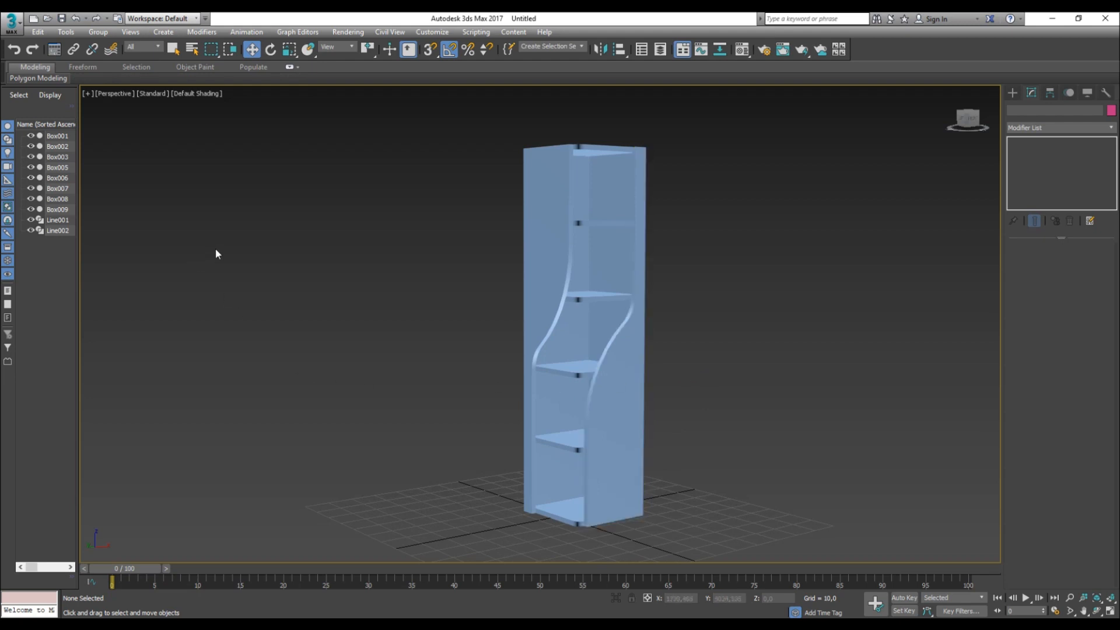
- Switch the production renderer to V-Ray Adv 3.60.03 and close the render setup
key(m)
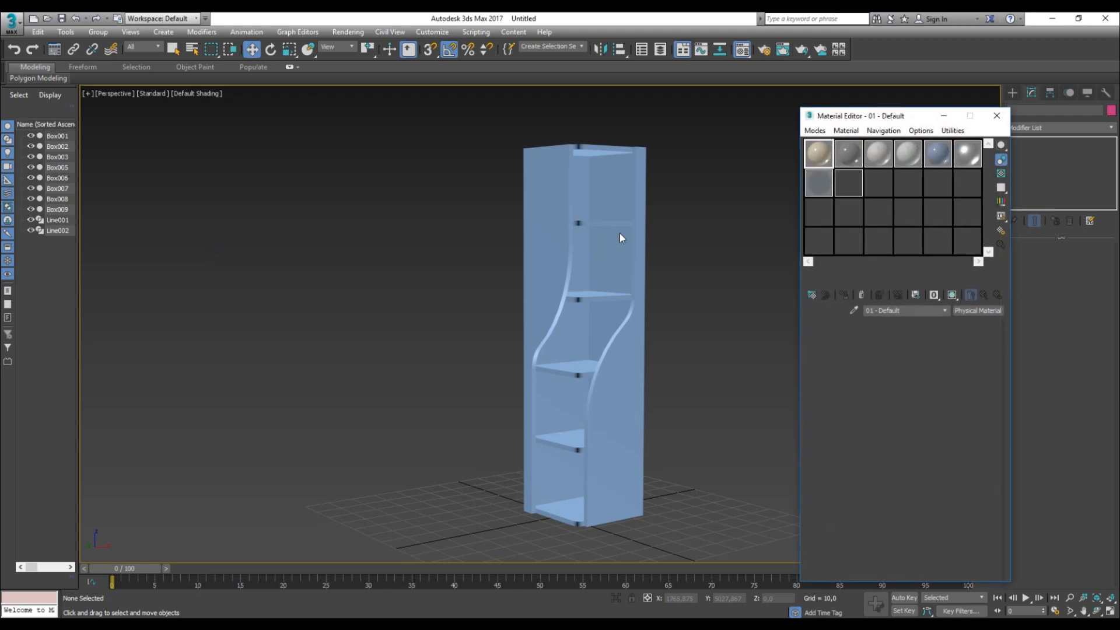
click(997, 116)
click(764, 51)
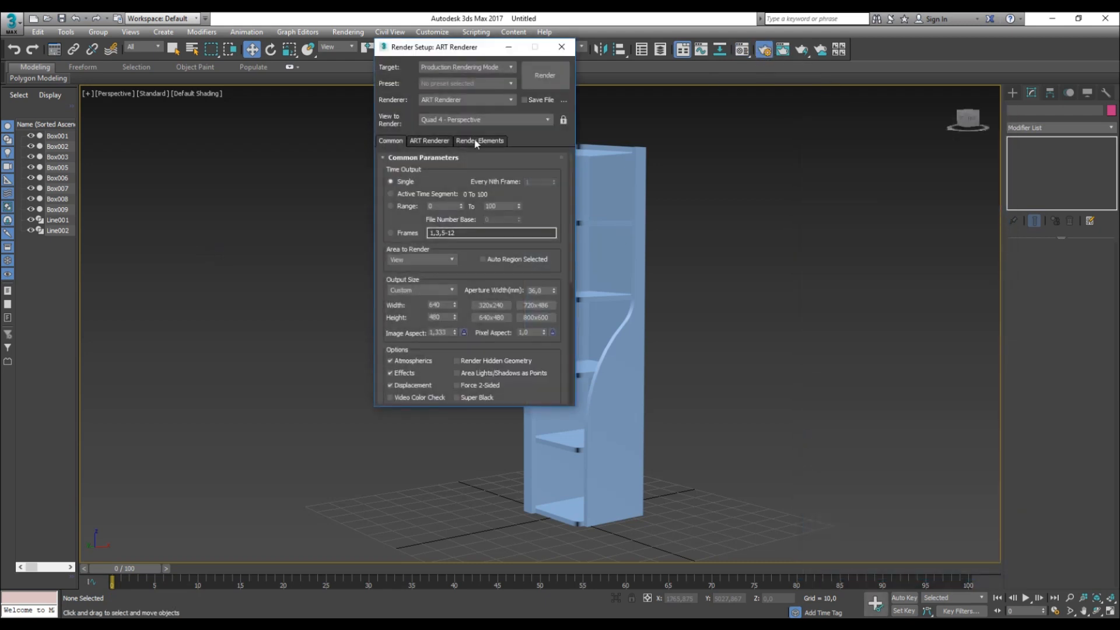
click(493, 98)
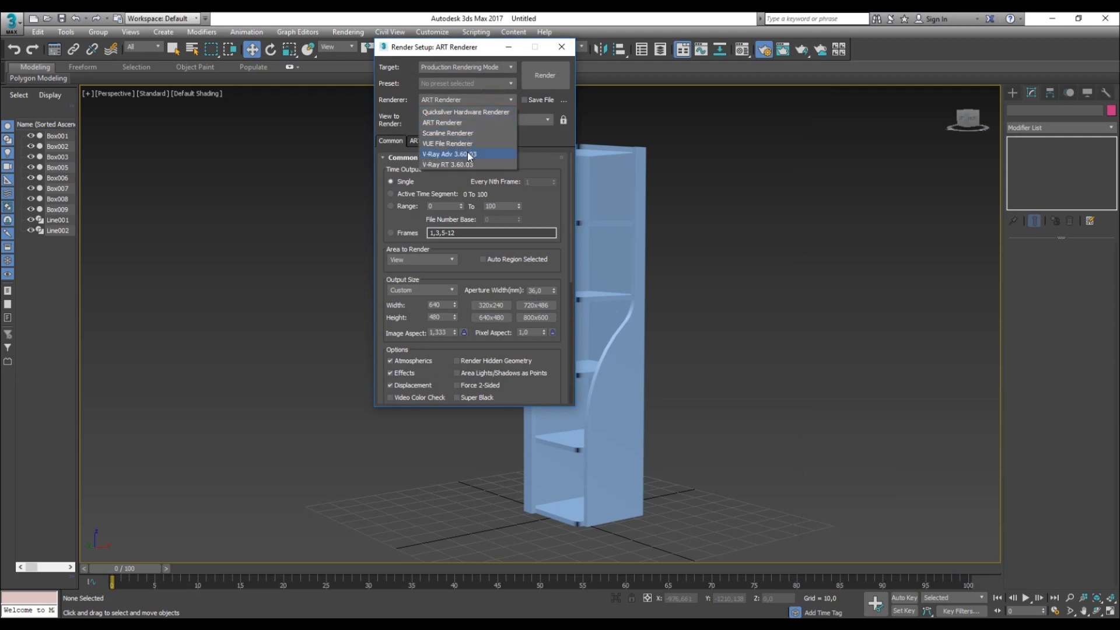
click(467, 154)
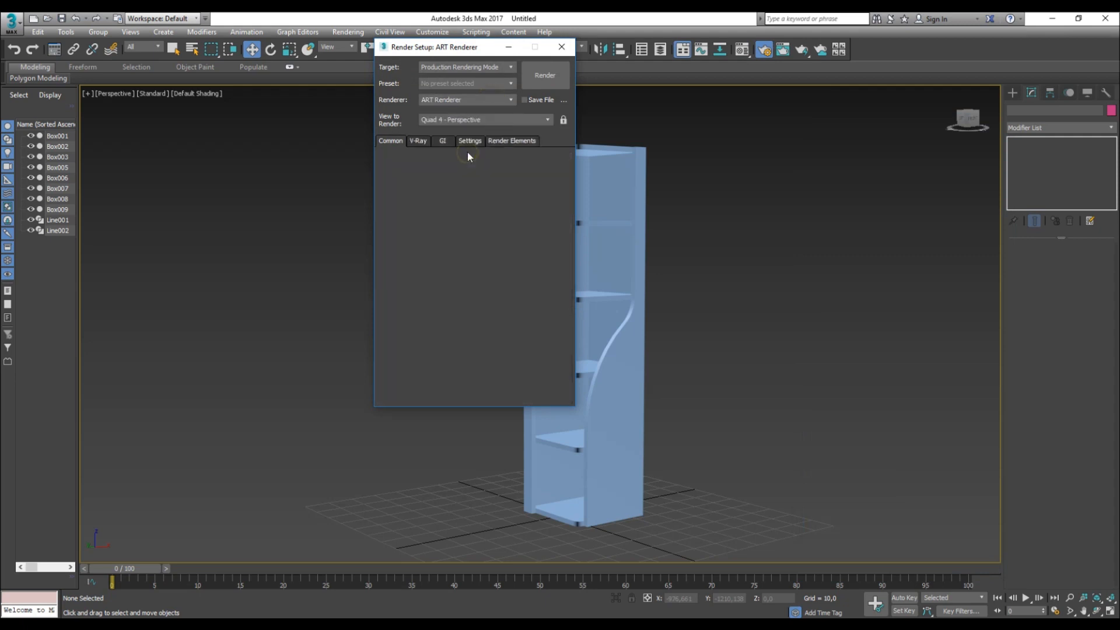
click(563, 47)
- Change the first material slot from Physical Material to VRayMtl
key(m)
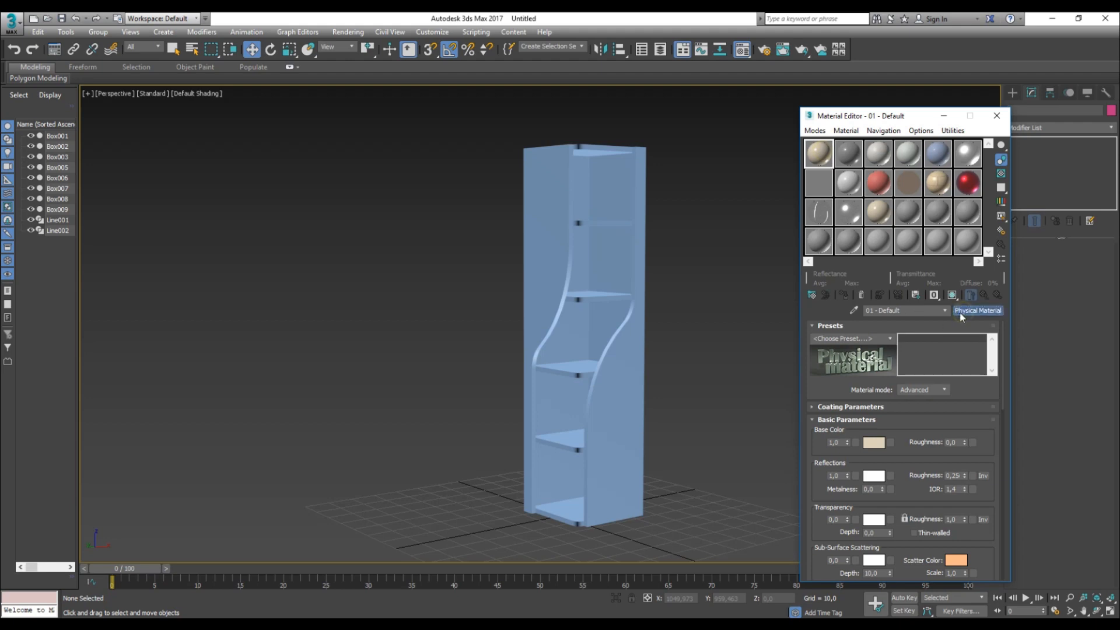
click(978, 311)
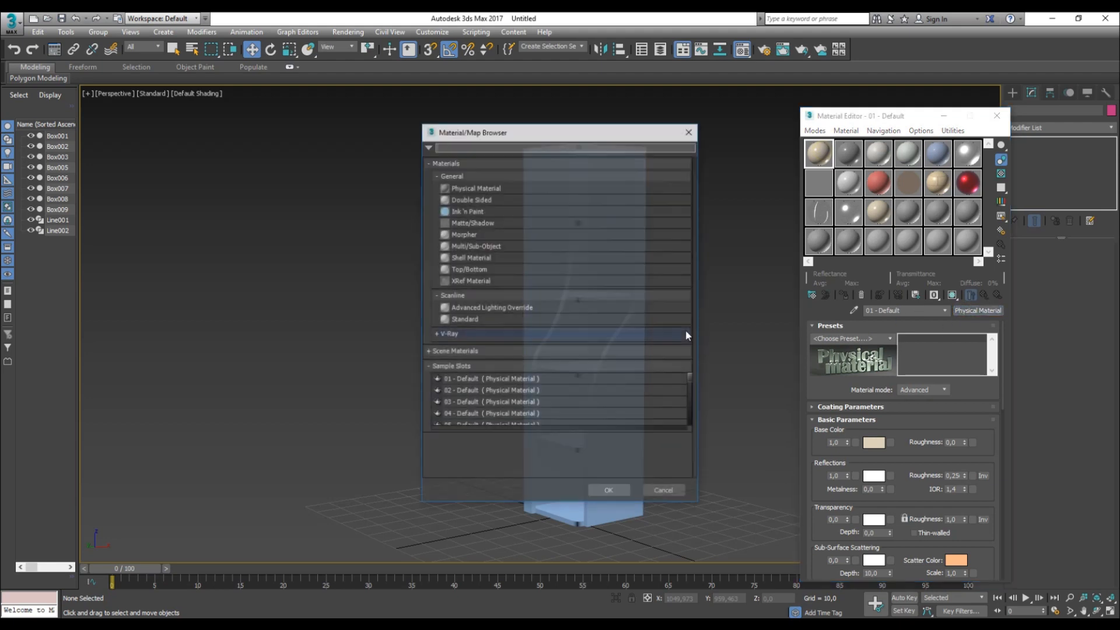
click(452, 334)
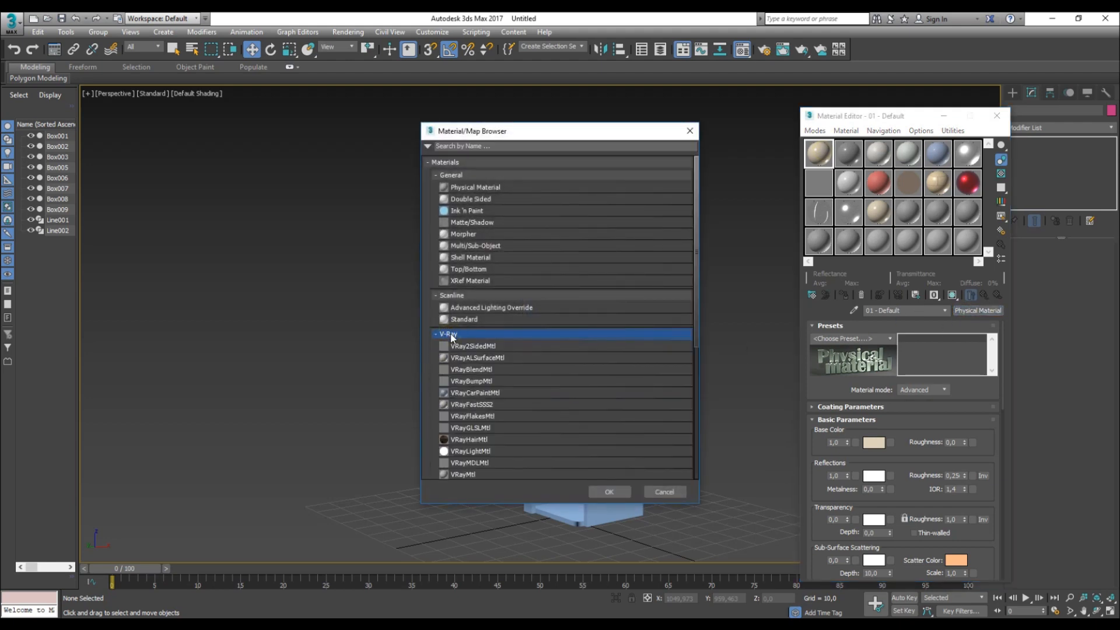
double_click(479, 472)
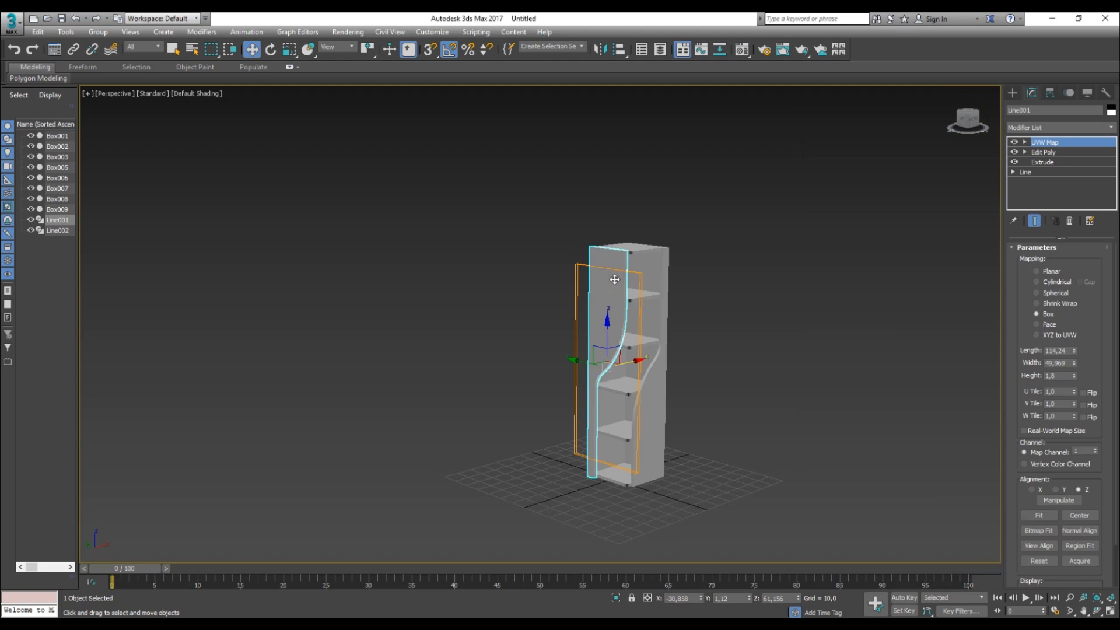
key(z)
click(680, 331)
scroll(677, 316, down, 3)
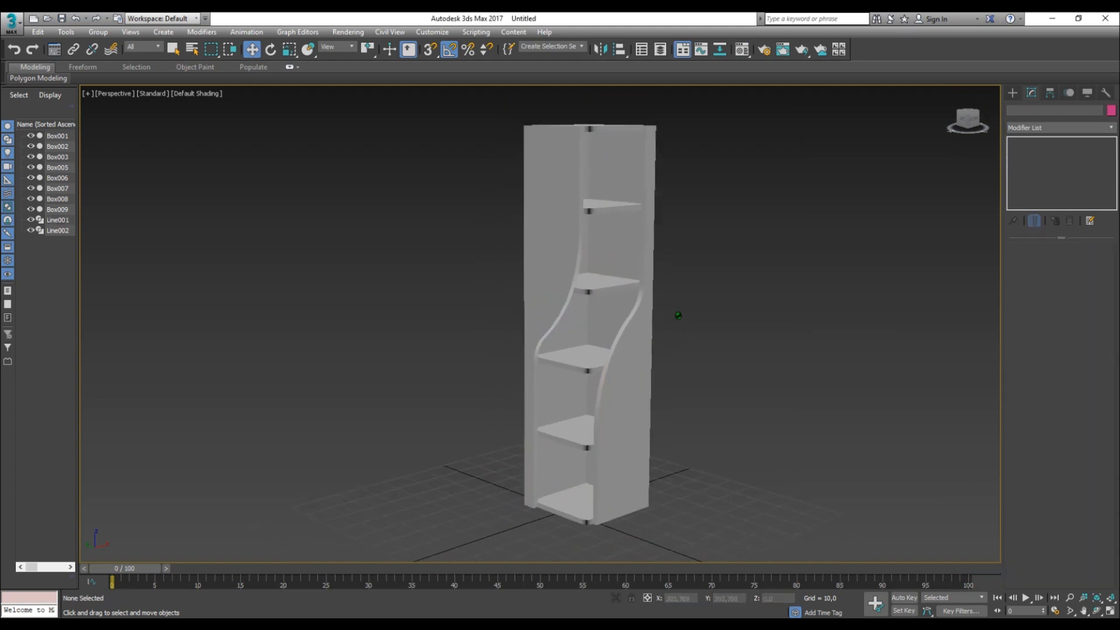
scroll(678, 315, down, 1)
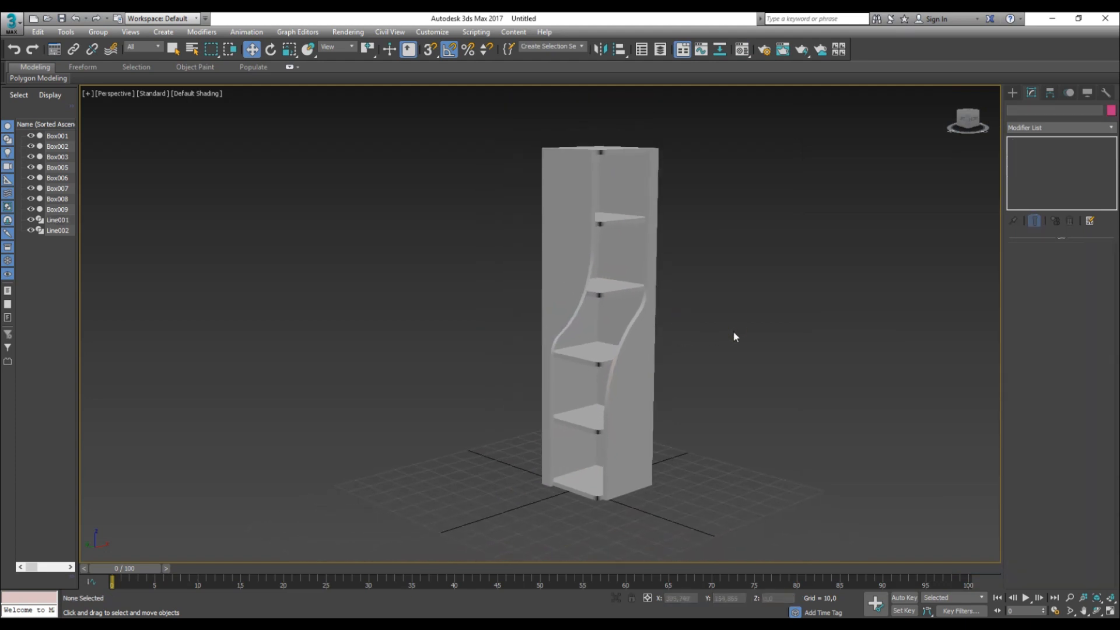